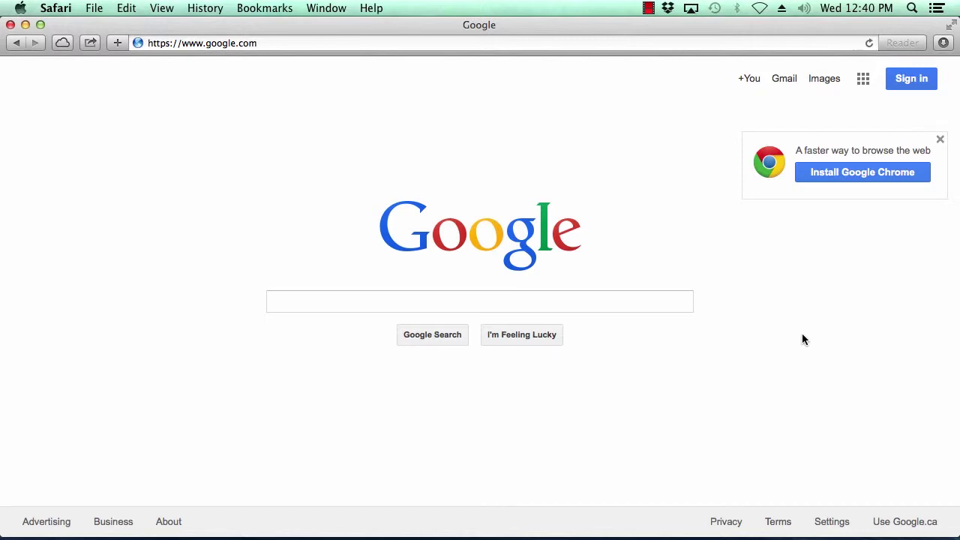
Go to slideshowcreator.net in Safari by accepting the address-bar suggestion for 'slide'
left_click(261, 45)
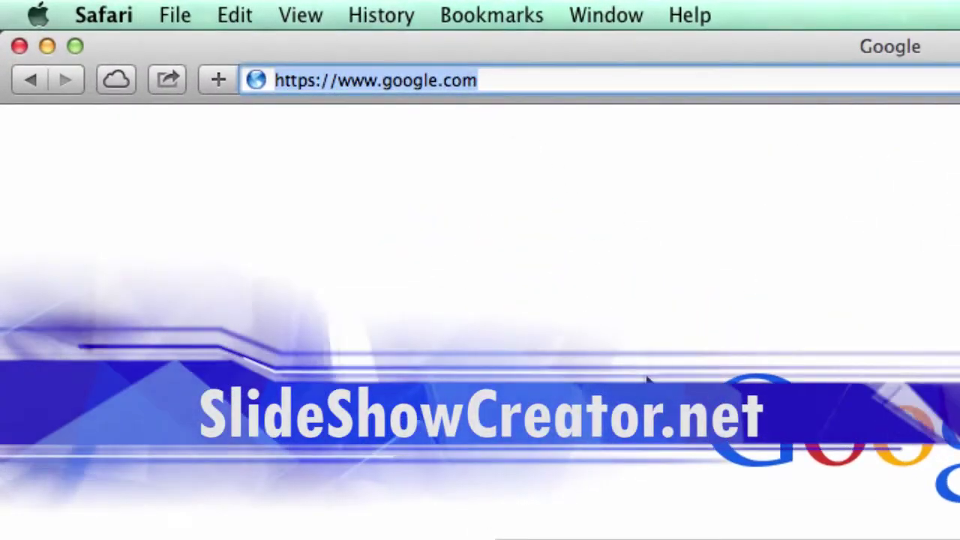
type("slideshowcreator.net")
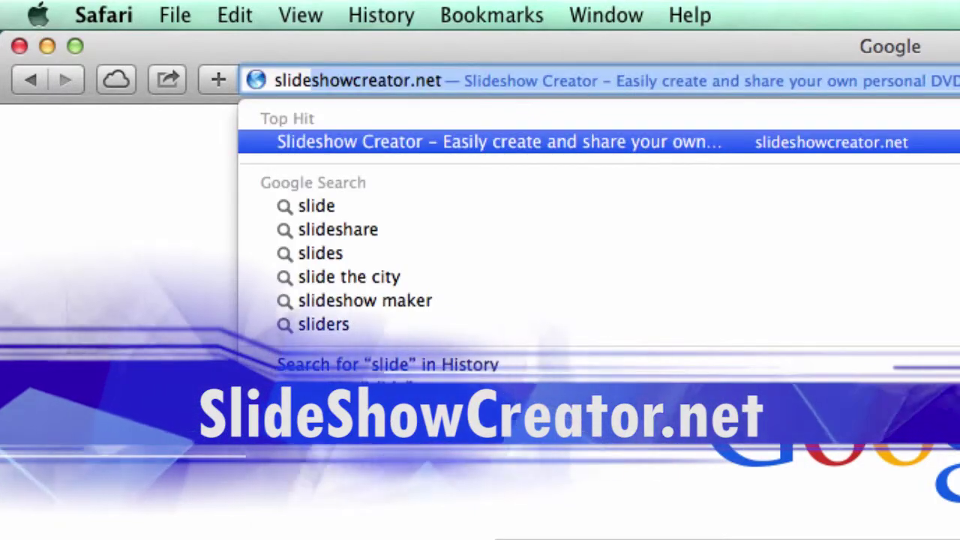
key("Return")
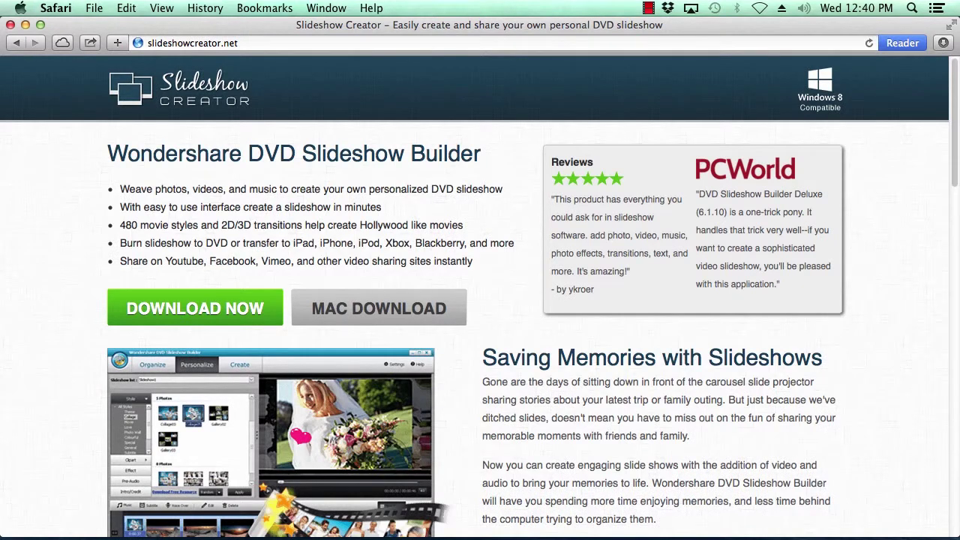
Start the Mac download, then bring up Fantashow's Lite (Free) sign-up window
left_click(403, 309)
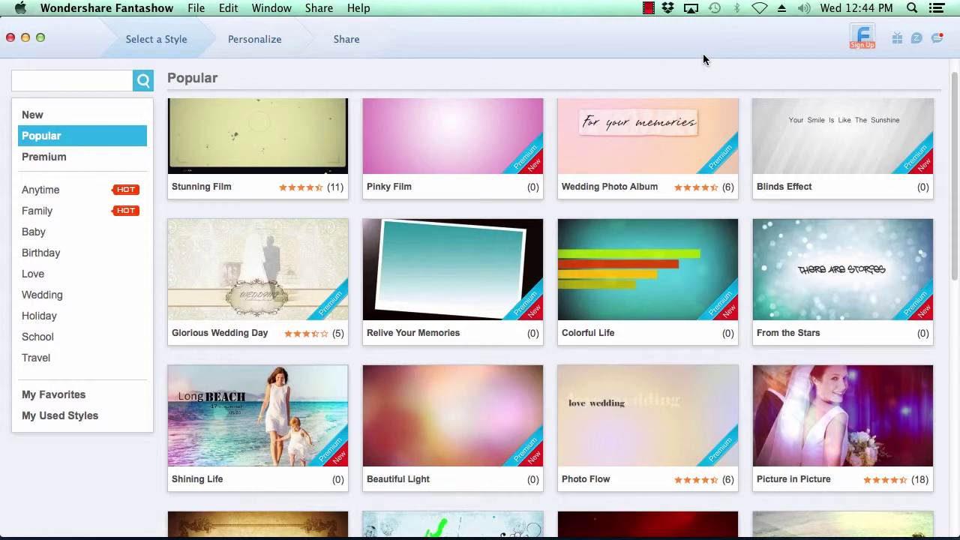
left_click(864, 40)
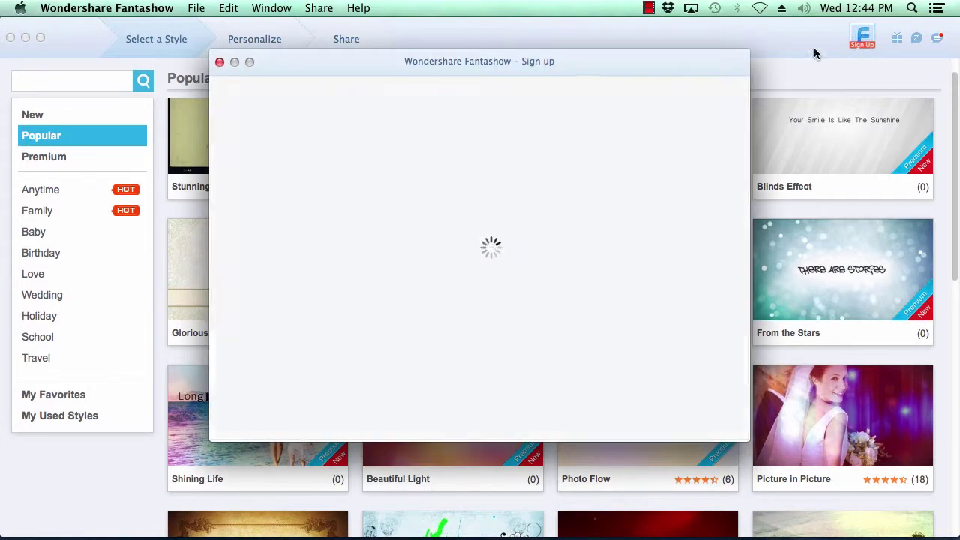
left_click(864, 38)
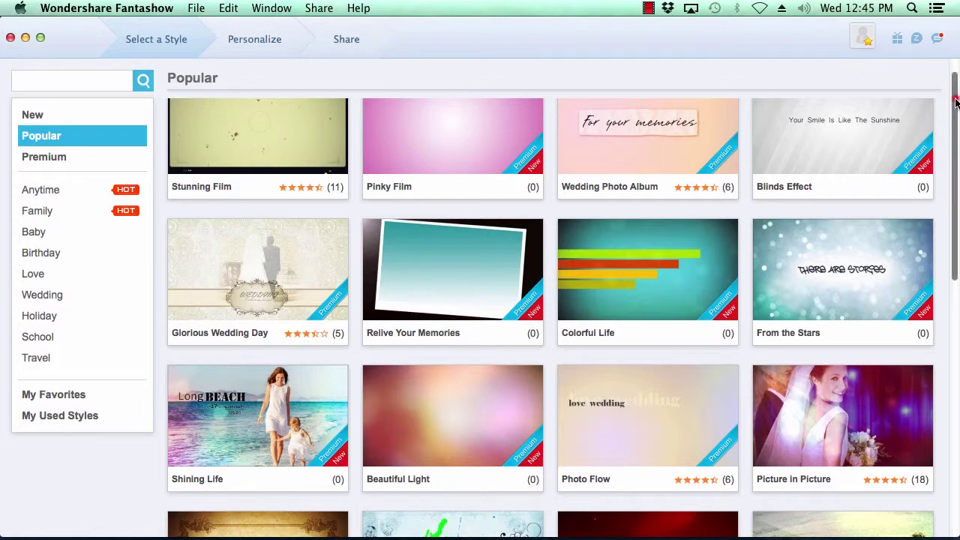
left_click_drag(955, 96, 955, 356)
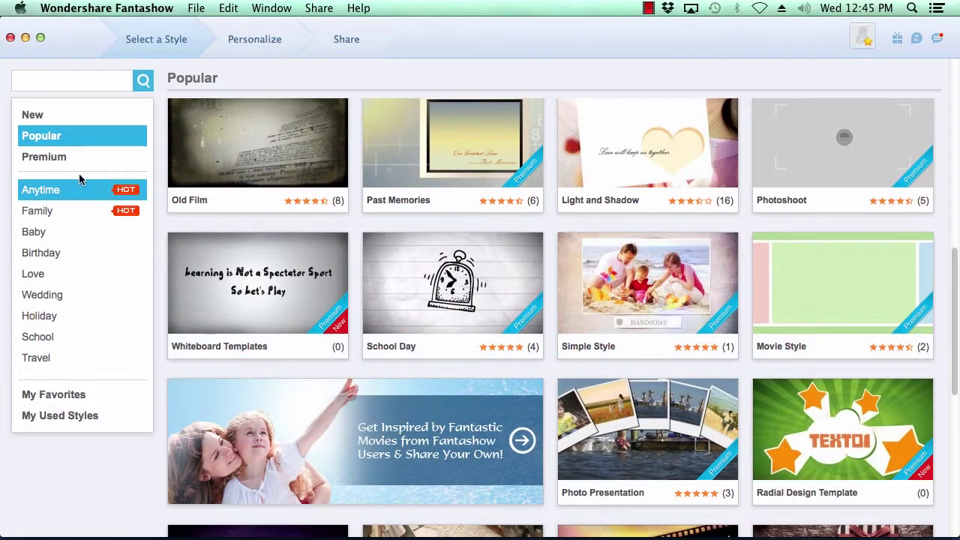
Browse the New, Premium, Anytime and Family style categories, ending on Anytime
left_click(33, 115)
left_click(36, 159)
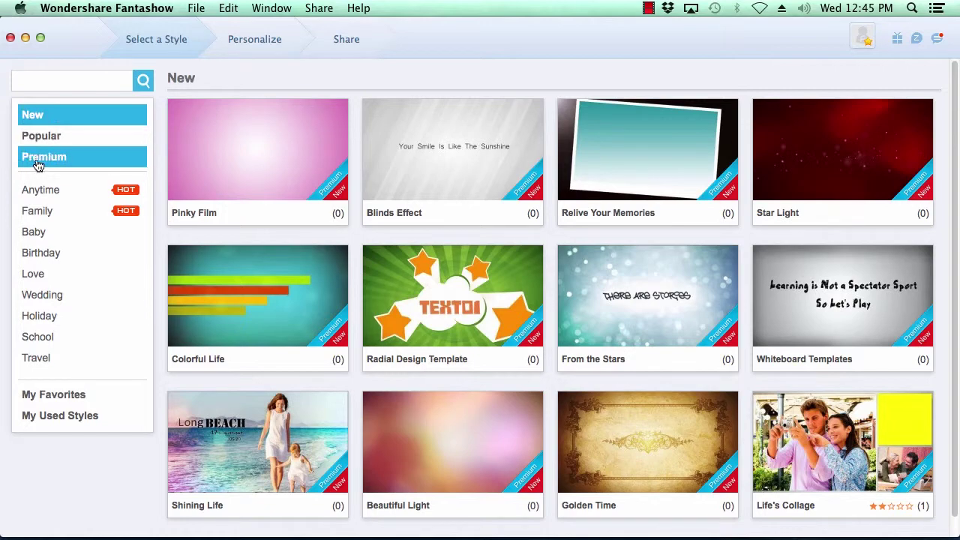
left_click(45, 191)
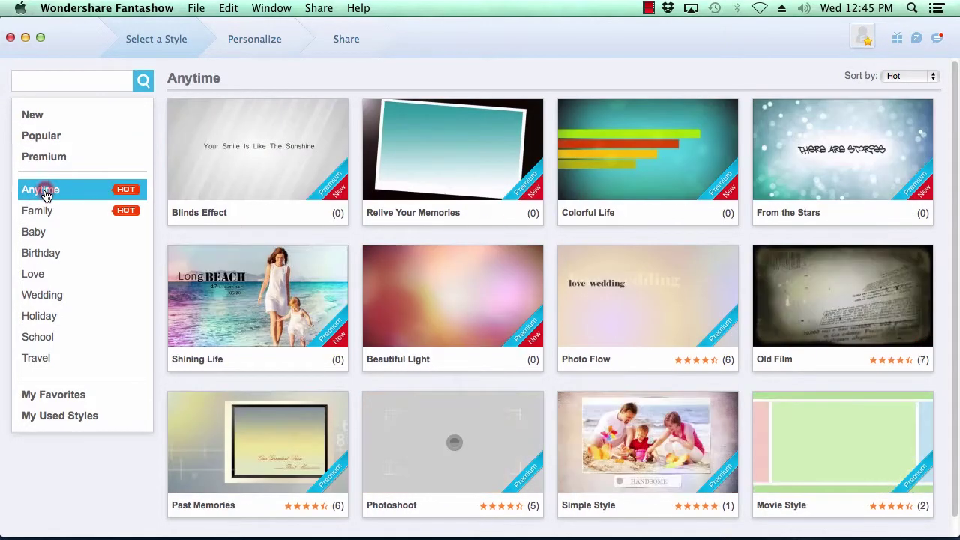
left_click(39, 212)
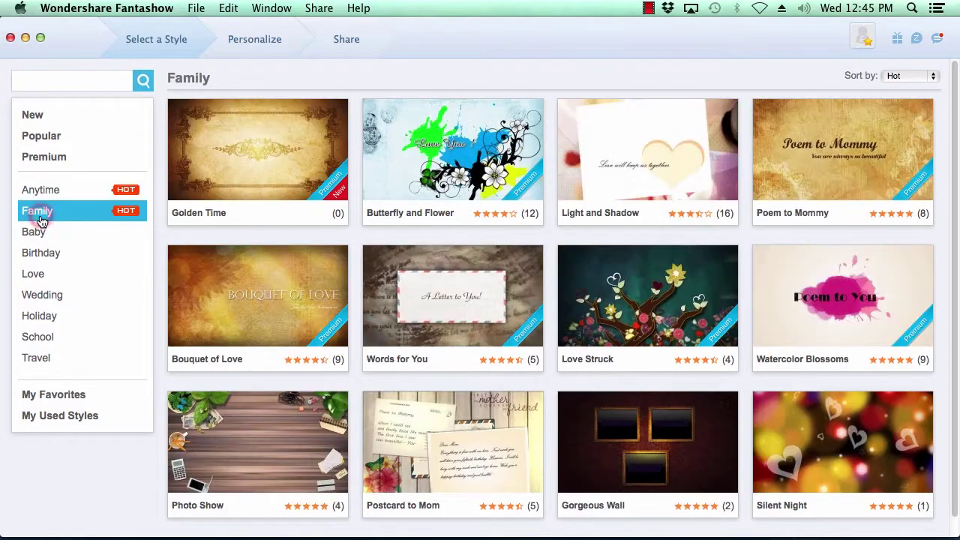
left_click(43, 197)
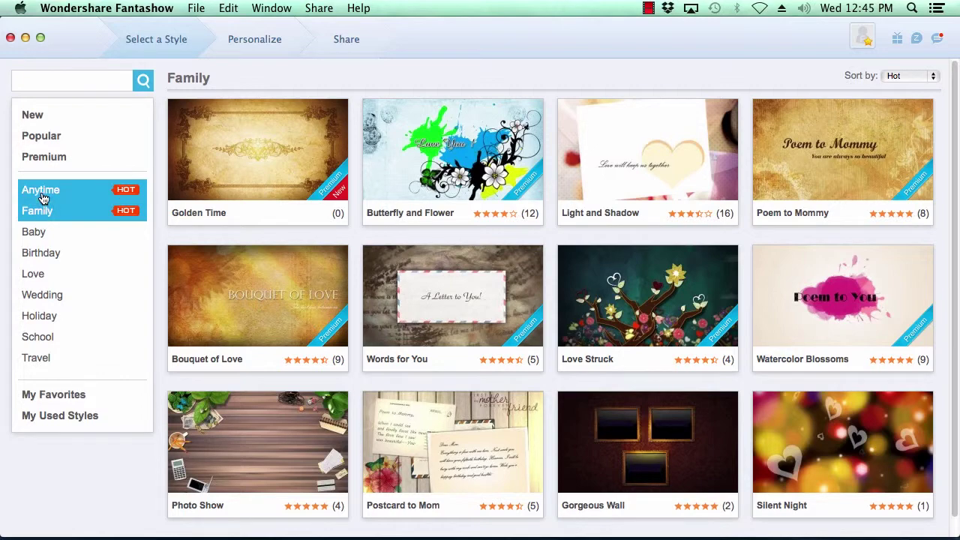
left_click(43, 196)
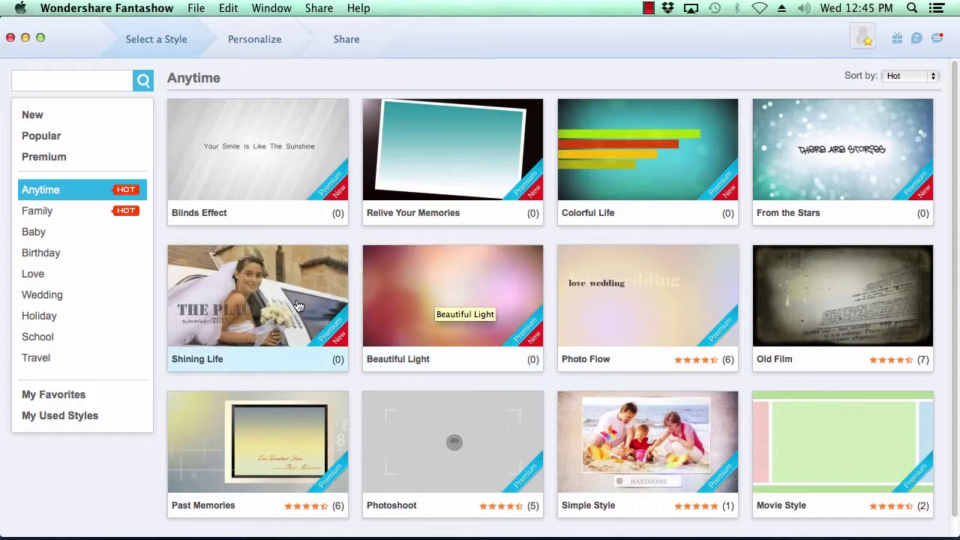
Preview the Shining Life style and apply it to the slideshow
left_click(270, 304)
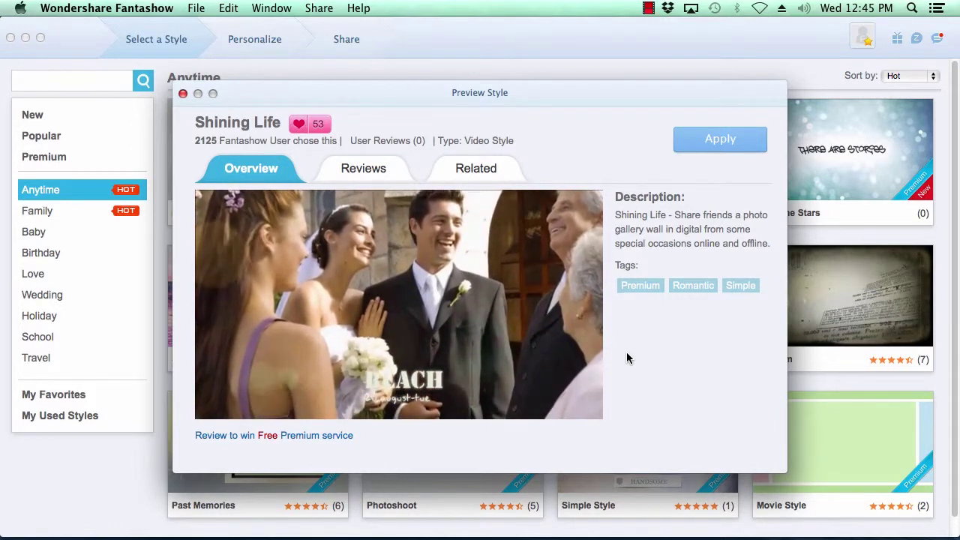
left_click(720, 143)
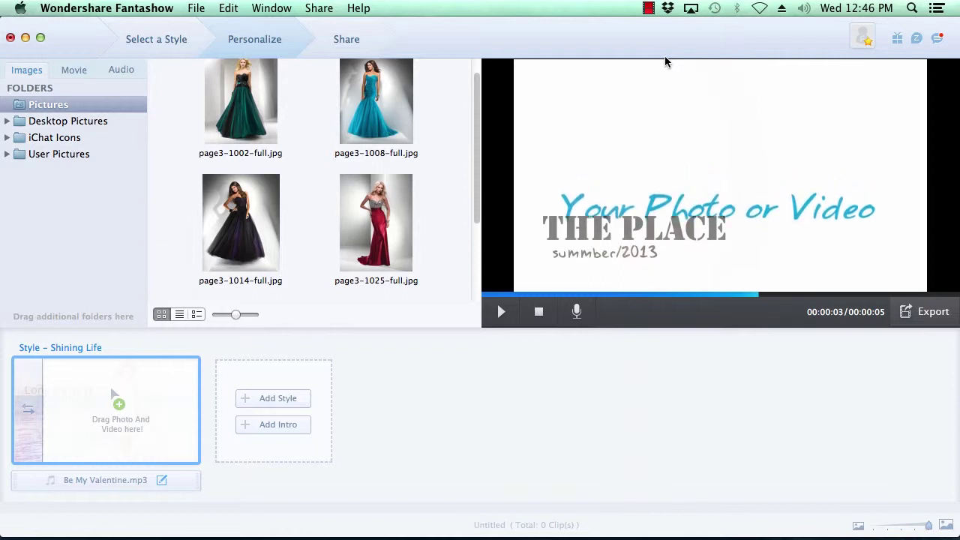
Add the green, blue and red dress photos (page3-1002, page3-1008, page3-1025) to the storyboard in order
left_click(74, 70)
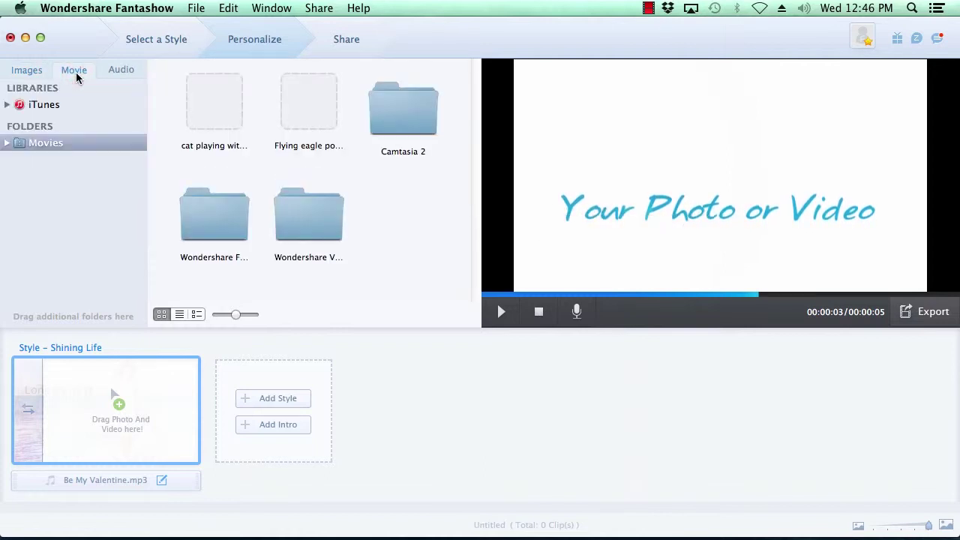
left_click(27, 72)
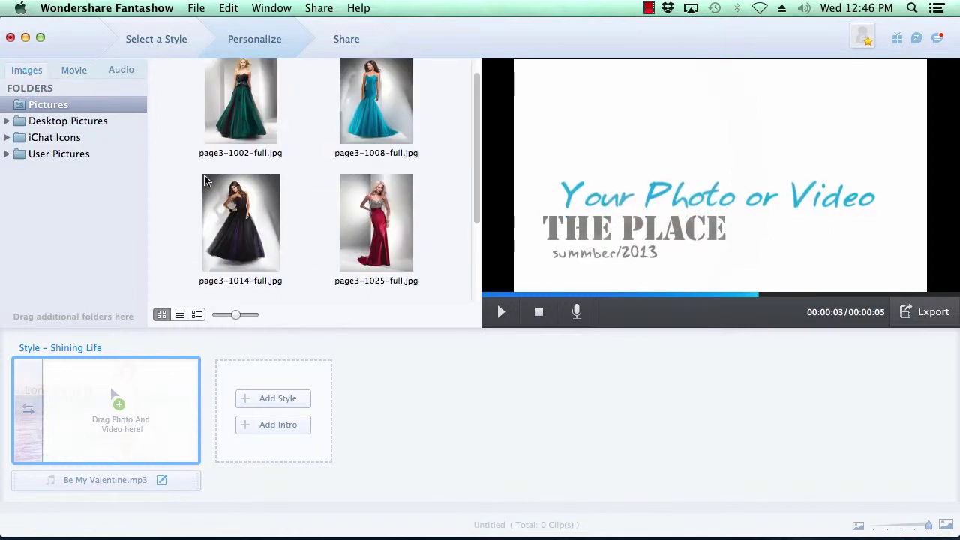
left_click_drag(240, 112, 83, 414)
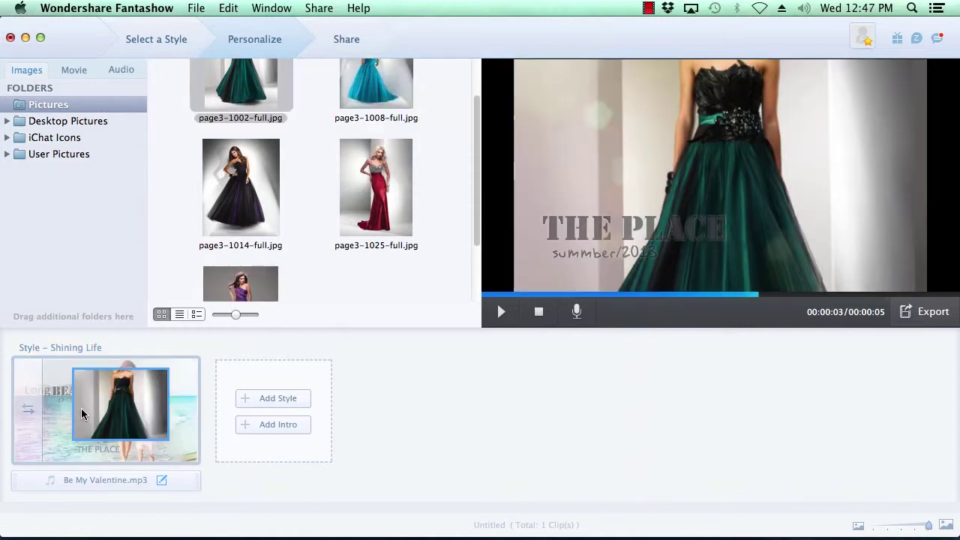
left_click(380, 90)
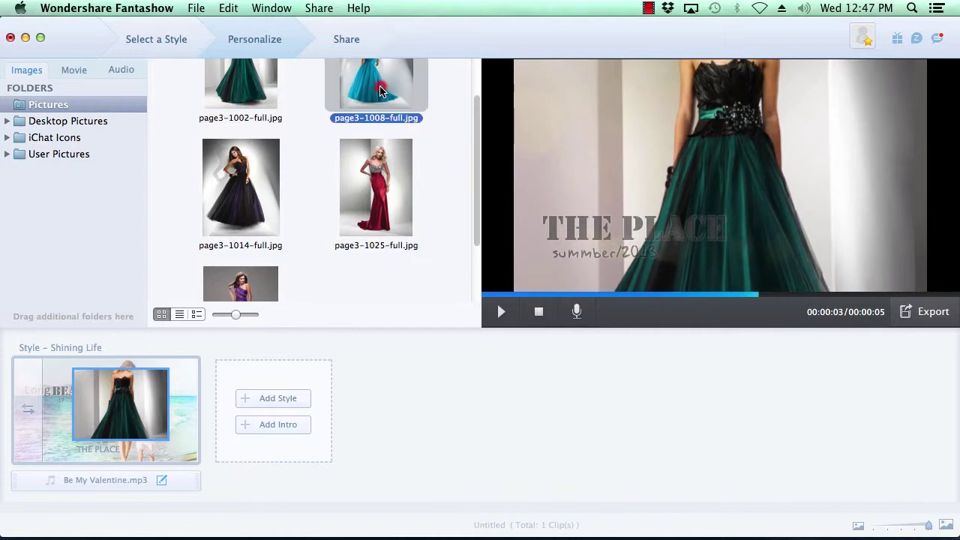
left_click_drag(381, 90, 187, 429)
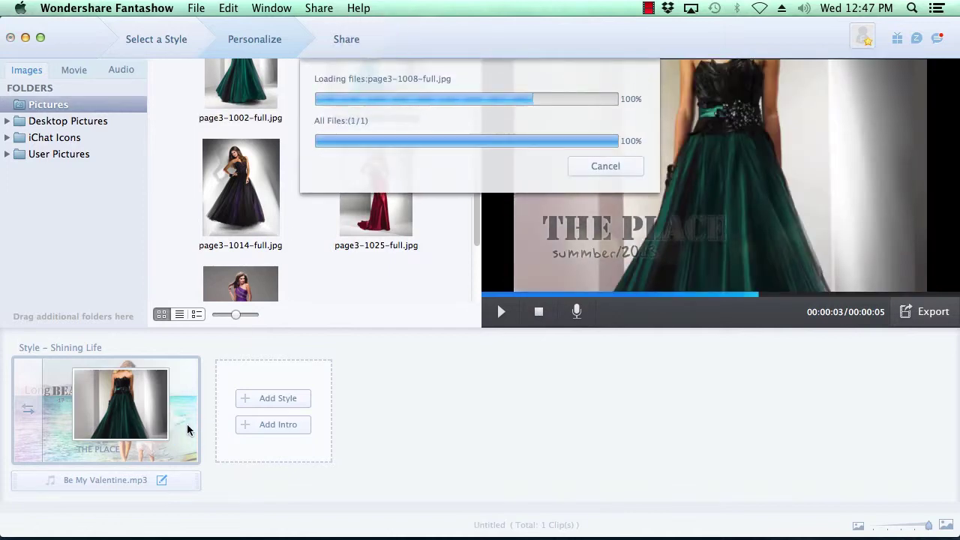
left_click(379, 193)
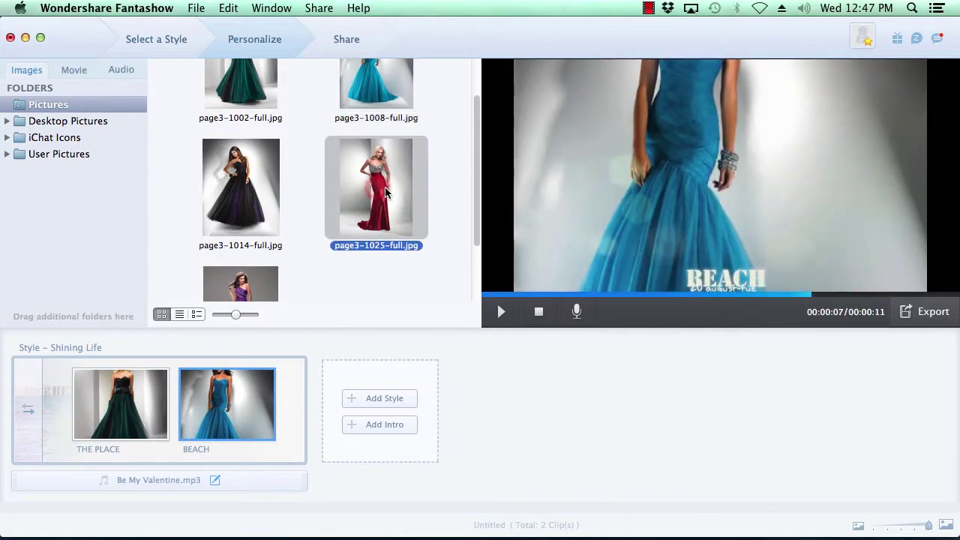
left_click_drag(379, 193, 284, 422)
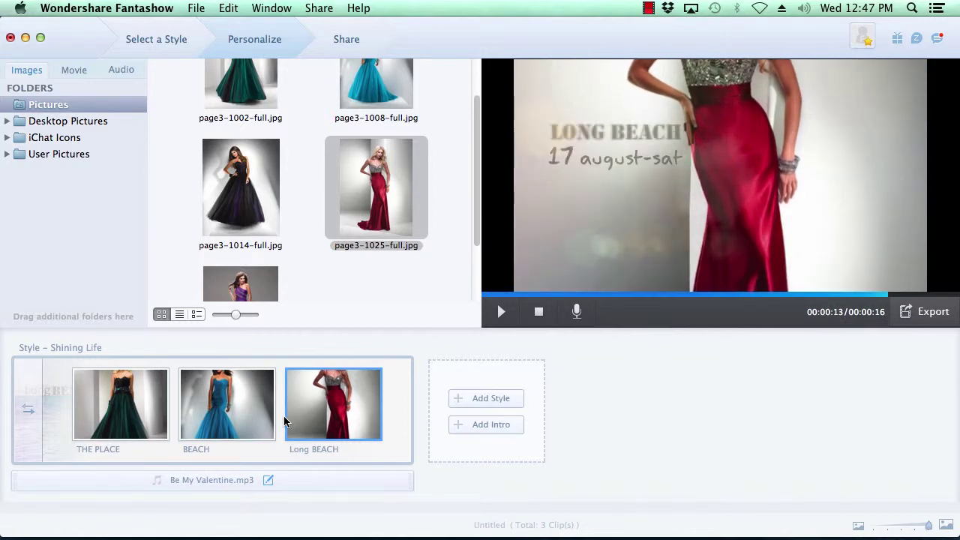
left_click(74, 69)
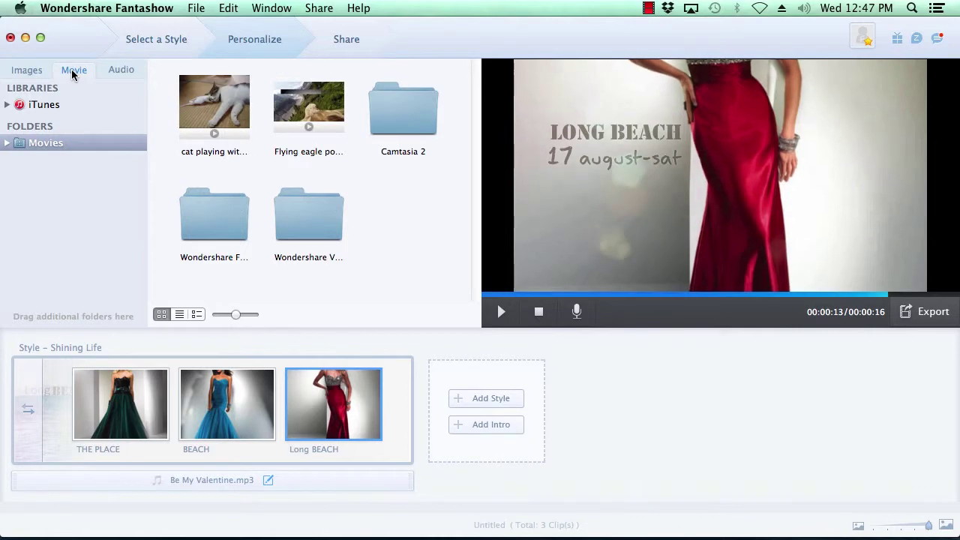
Place the cat-and-bird video clip in the storyboard directly after the BEACH photo
left_click(223, 112)
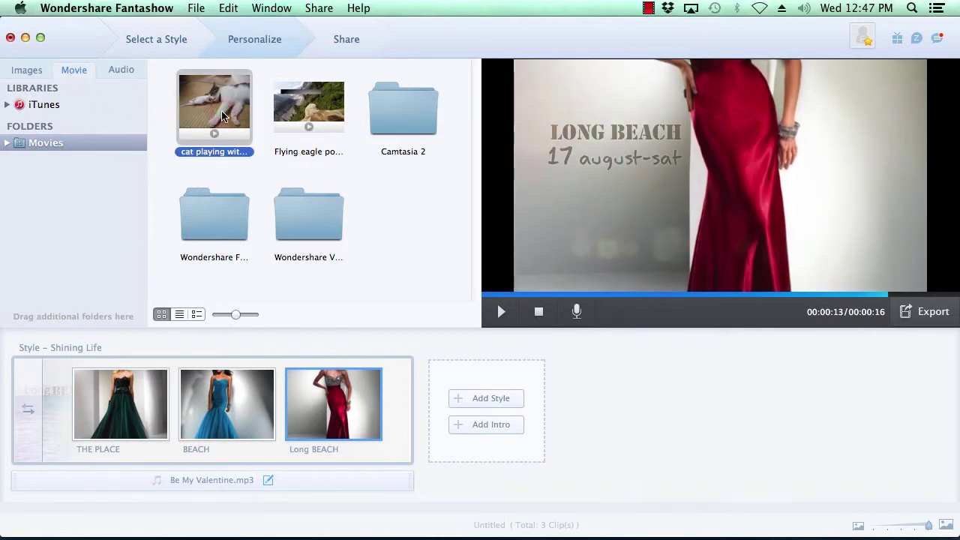
left_click_drag(223, 112, 282, 420)
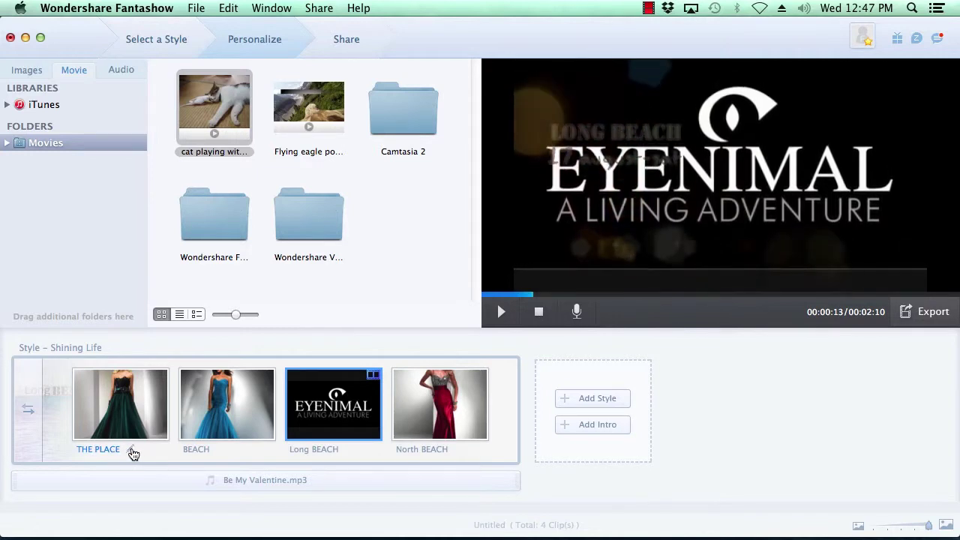
Replace the first clip's Text 1 caption THE PLACE with 'Green Dress'
left_click(132, 450)
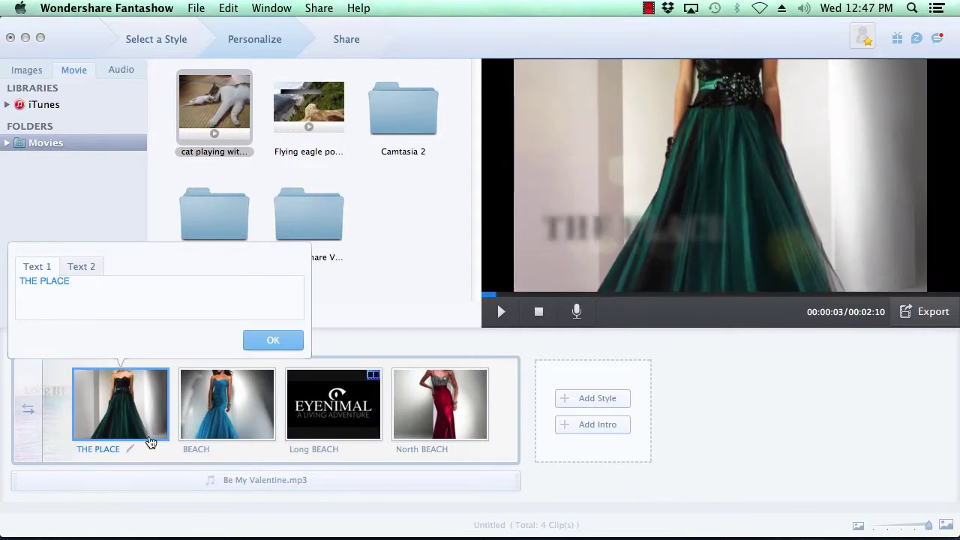
triple_click(79, 279)
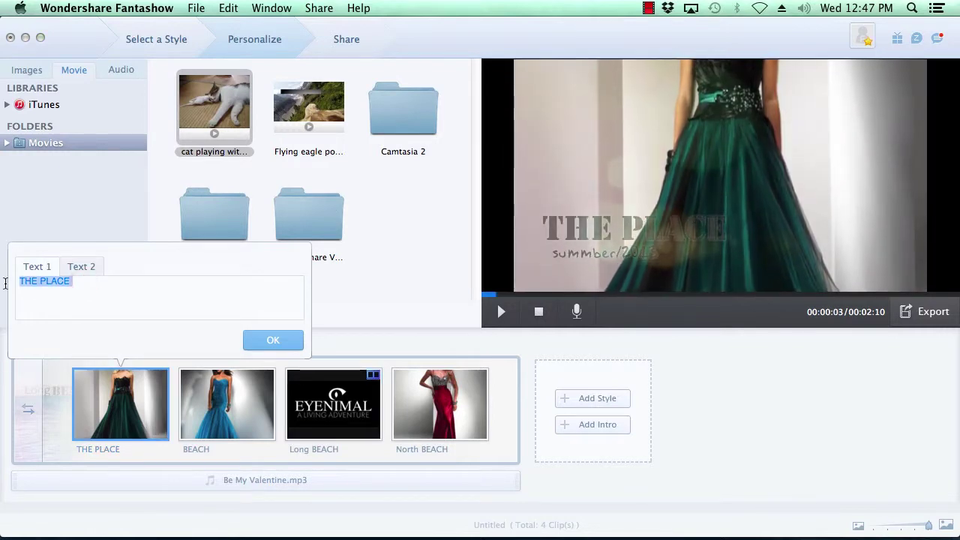
type("Green D")
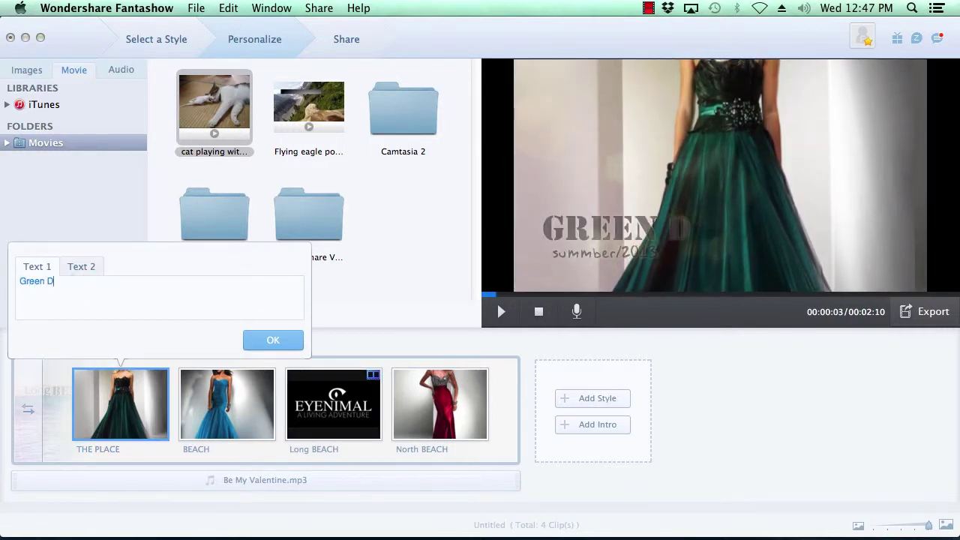
type("ress")
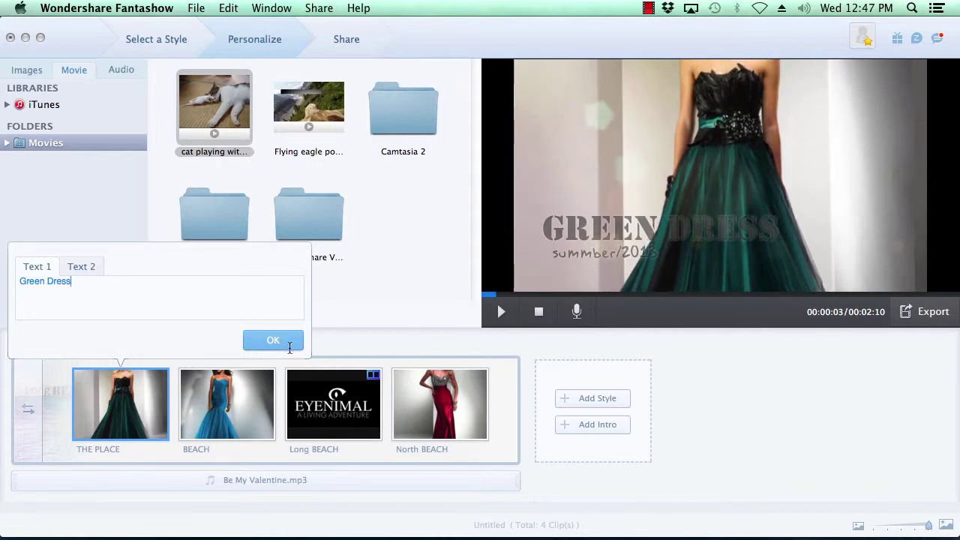
left_click(276, 341)
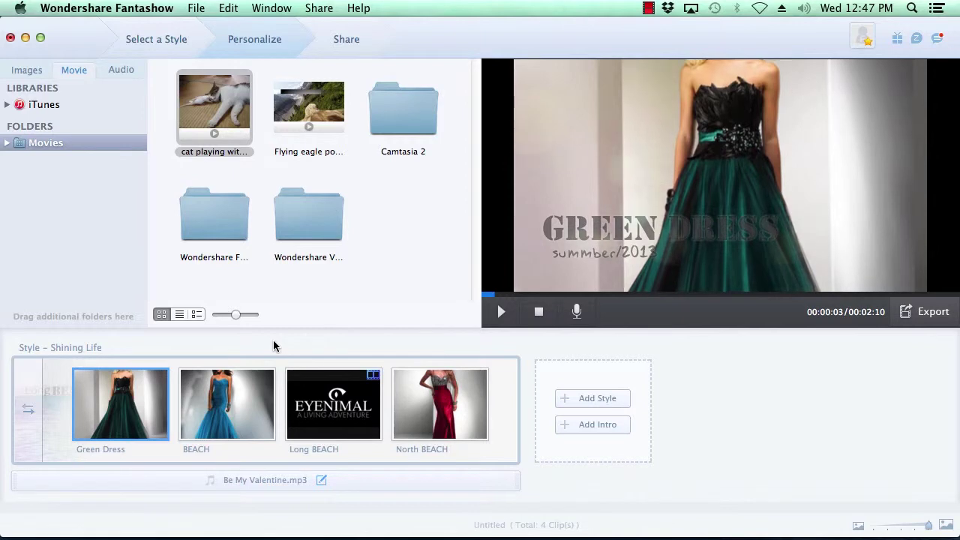
mouse_move(134, 403)
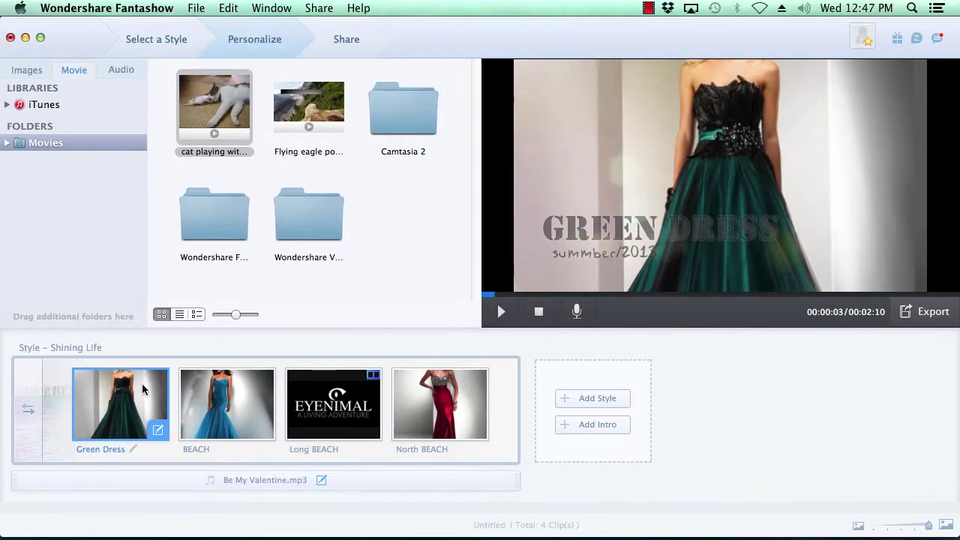
Move the Green Dress clip's crop box up onto the model's upper body, keeping it upright
left_click(158, 433)
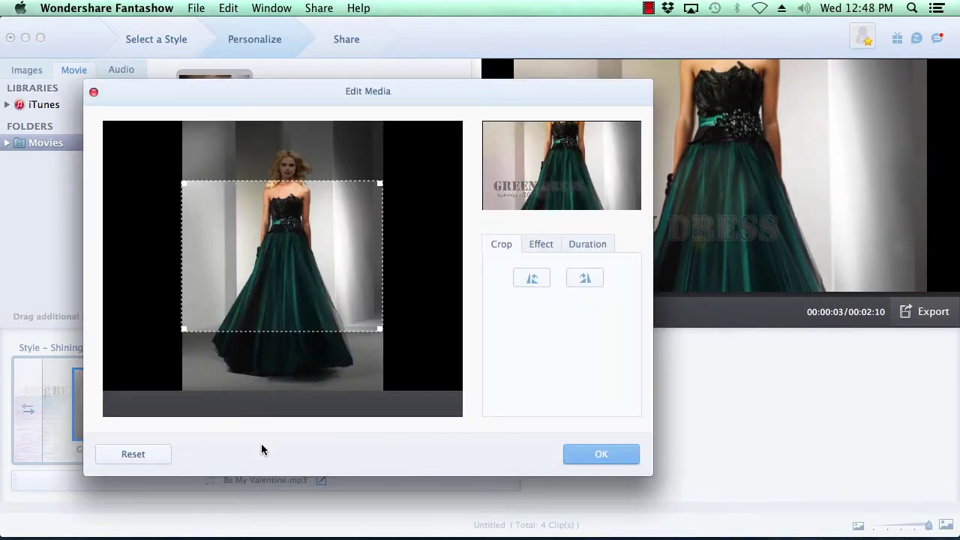
left_click_drag(277, 295, 278, 238)
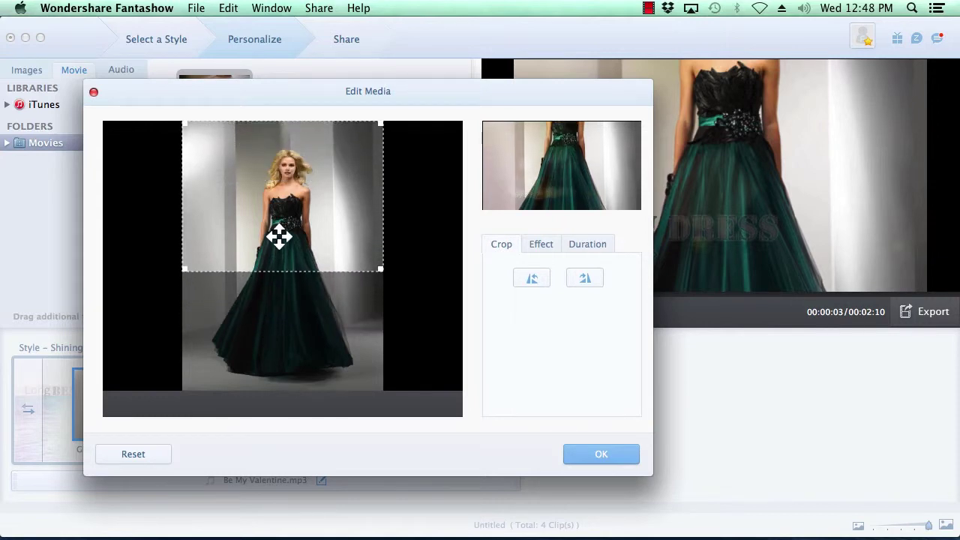
left_click(584, 278)
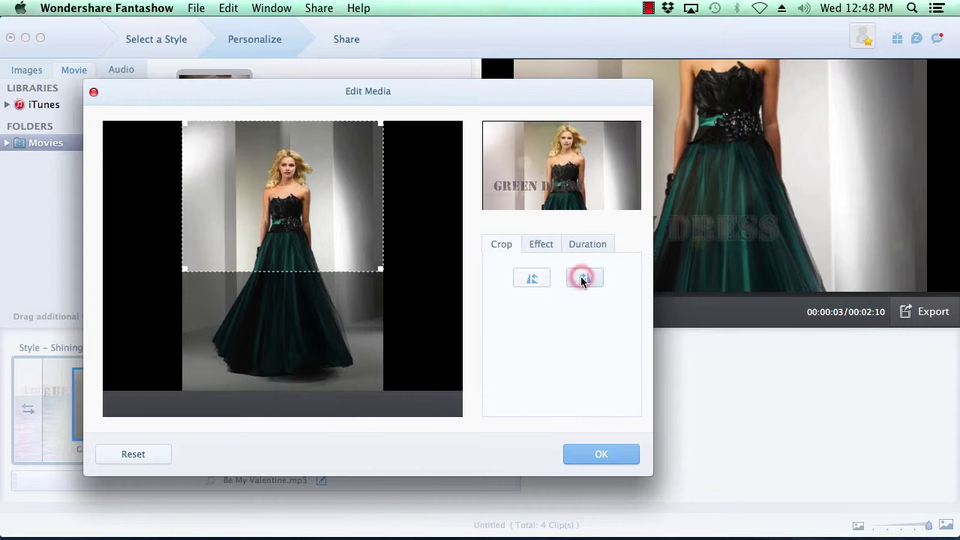
left_click(530, 280)
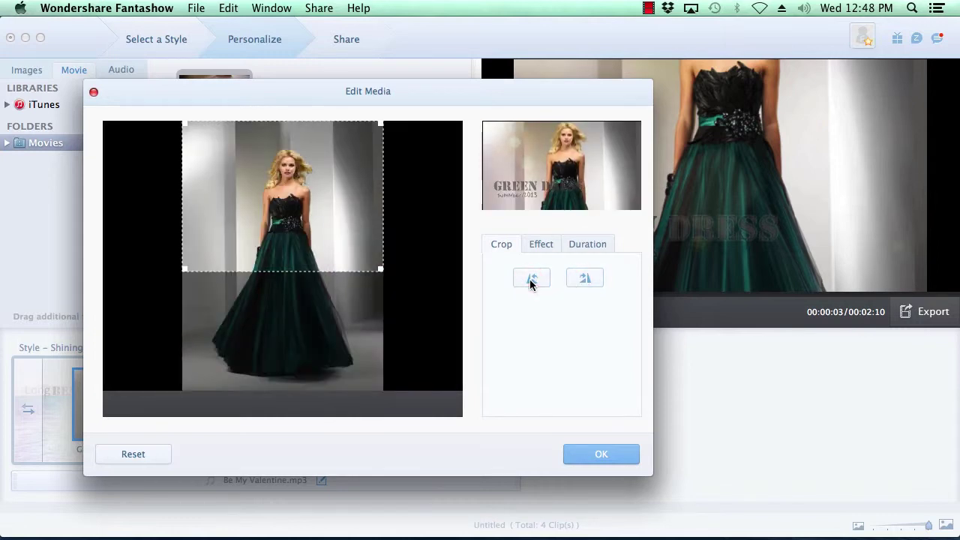
Try the BWFilter and blue effects, settle on 70s, check Duration, and confirm
left_click(543, 245)
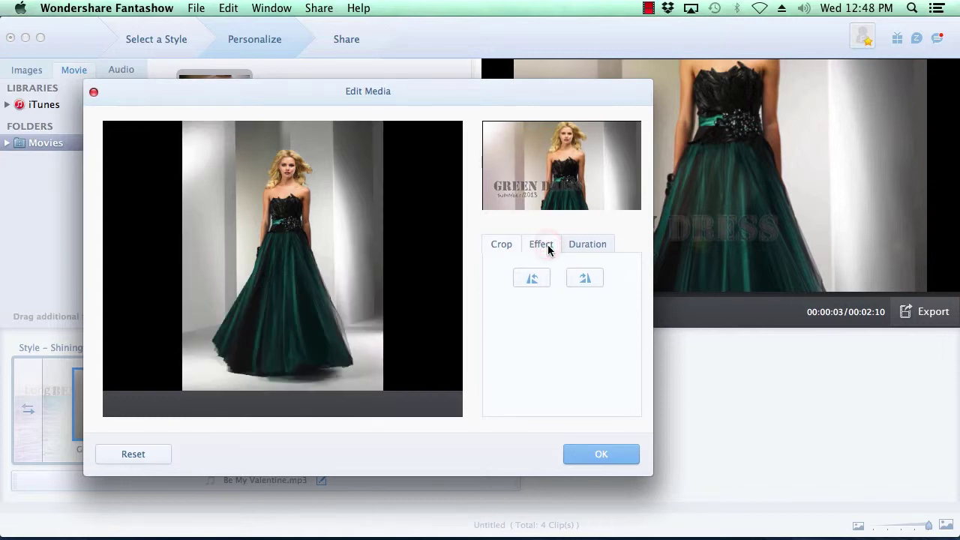
left_click(592, 351)
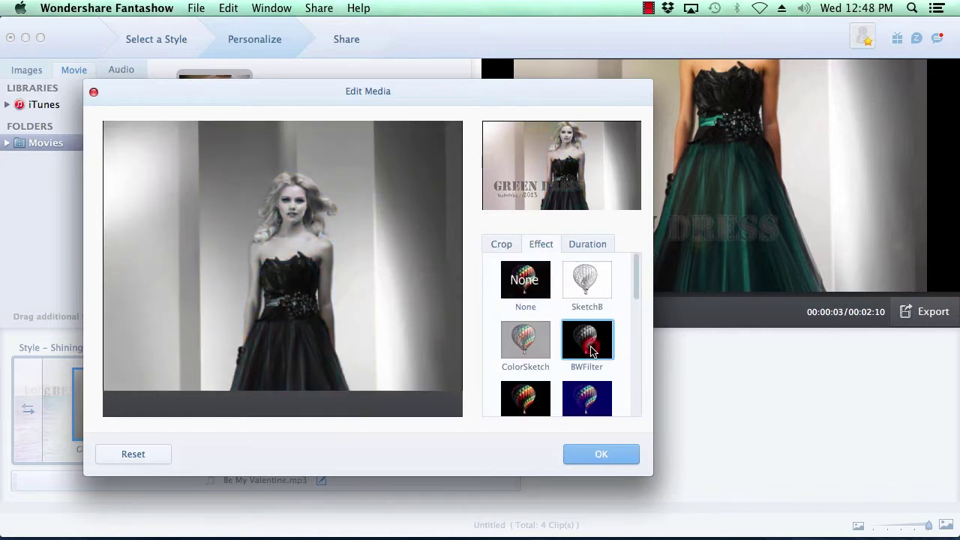
left_click(586, 402)
left_click_drag(638, 291, 636, 322)
left_click(527, 310)
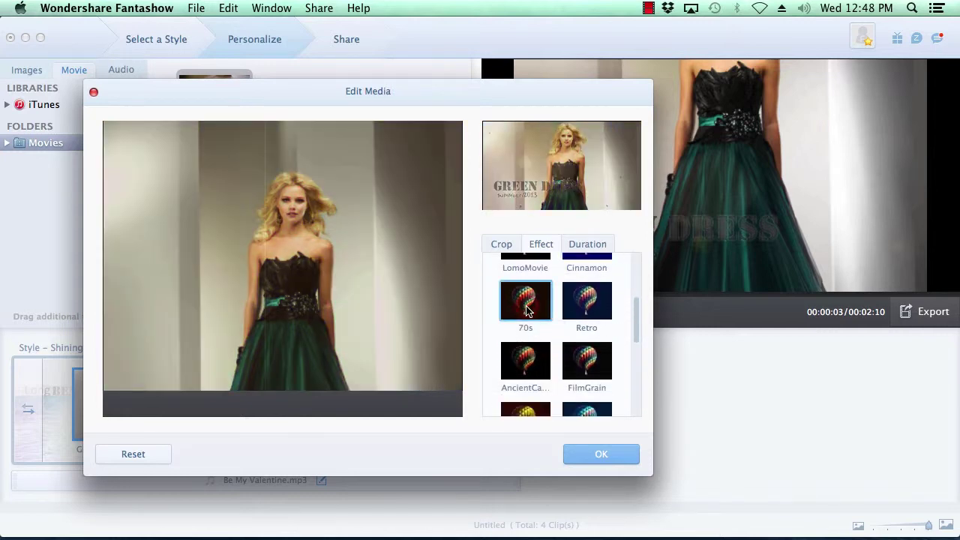
left_click(588, 245)
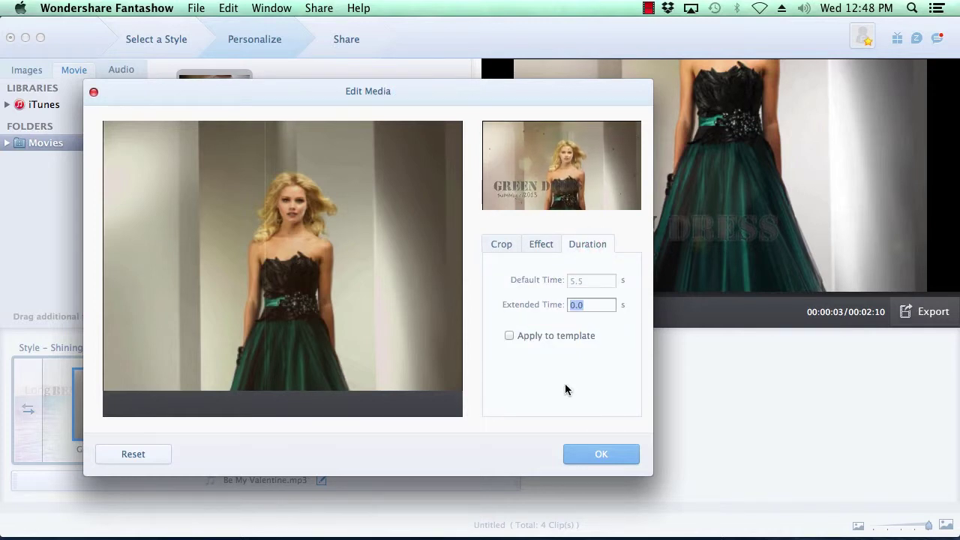
left_click(601, 456)
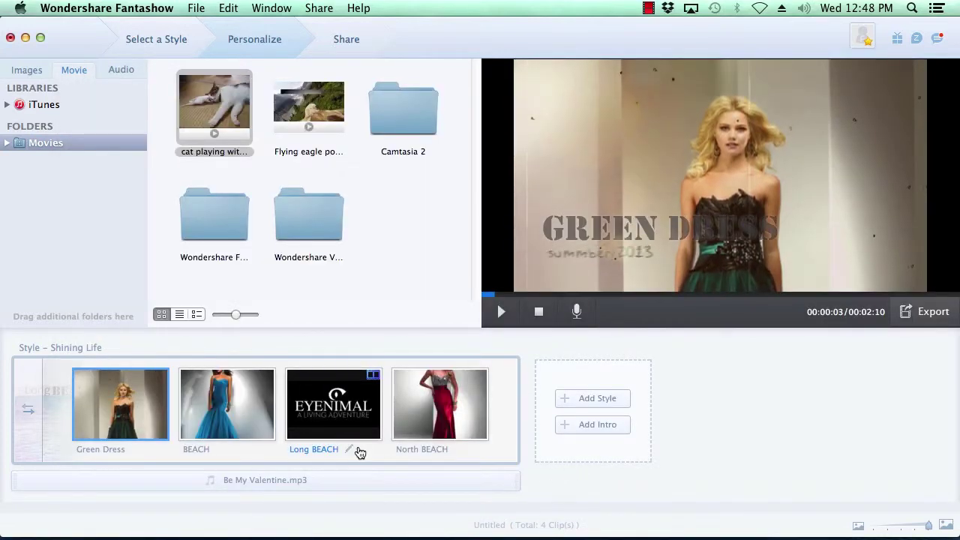
Trim the Long BEACH movie clip to run from 00:00:08 to 00:00:18
mouse_move(354, 422)
left_click(371, 431)
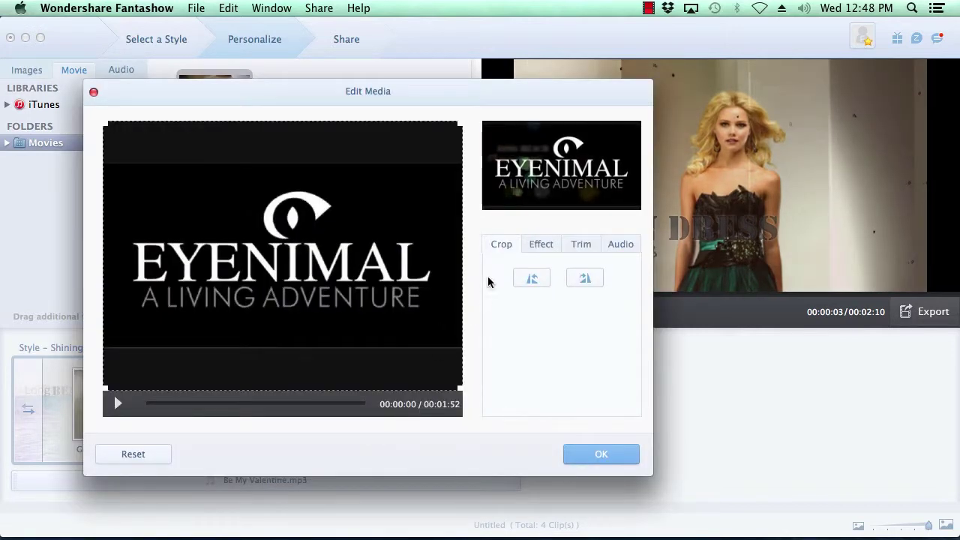
left_click(581, 244)
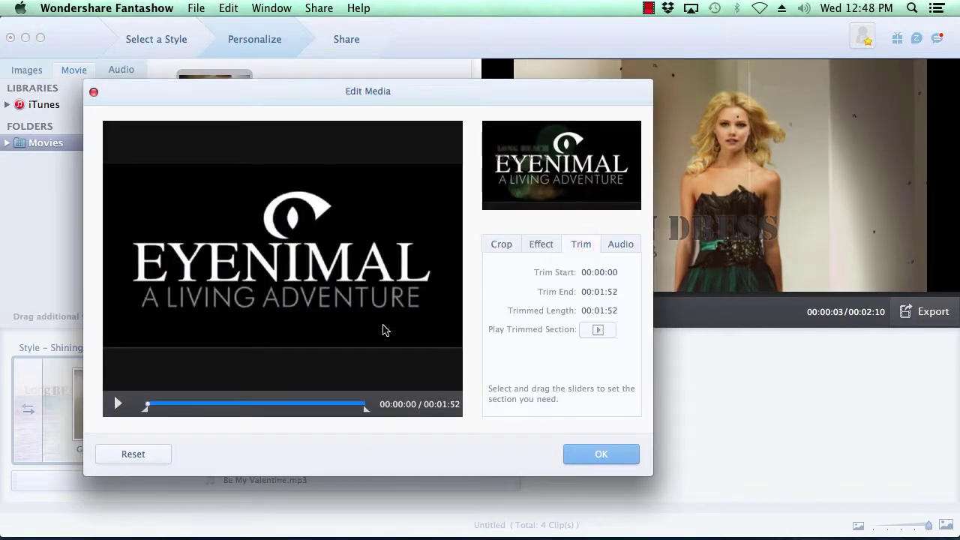
left_click_drag(145, 417, 163, 417)
left_click_drag(366, 413, 185, 415)
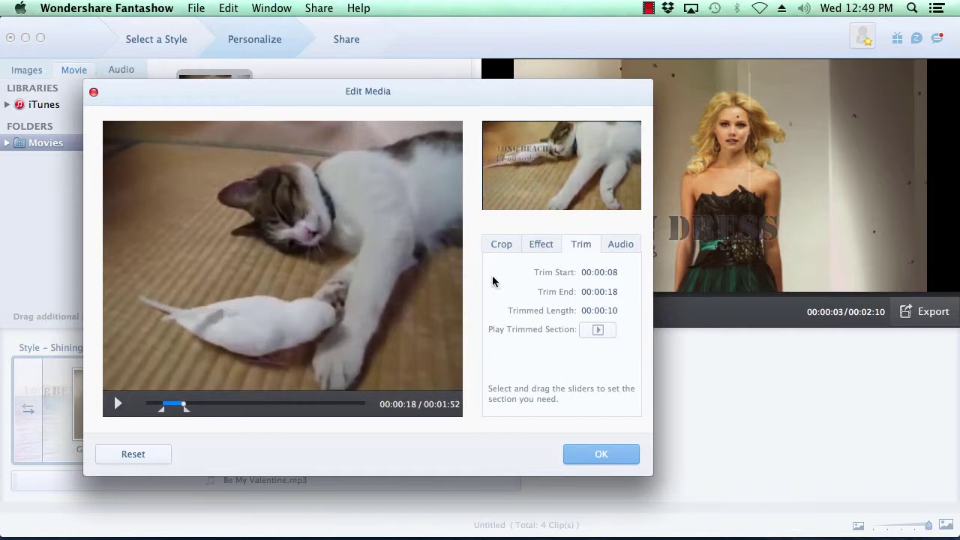
Shrink the clip's crop slightly, keep it upright, and apply the OldPaper effect
left_click(501, 245)
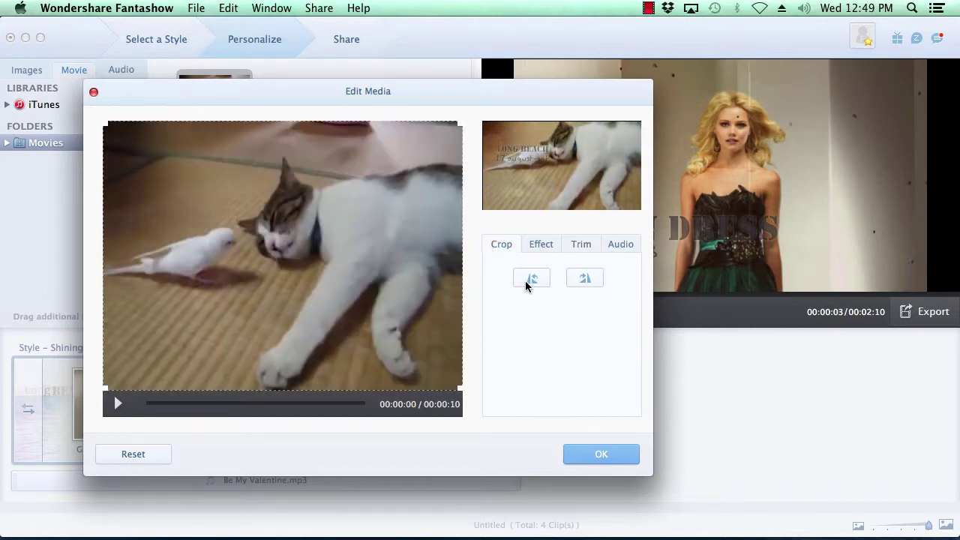
left_click(529, 279)
left_click(584, 279)
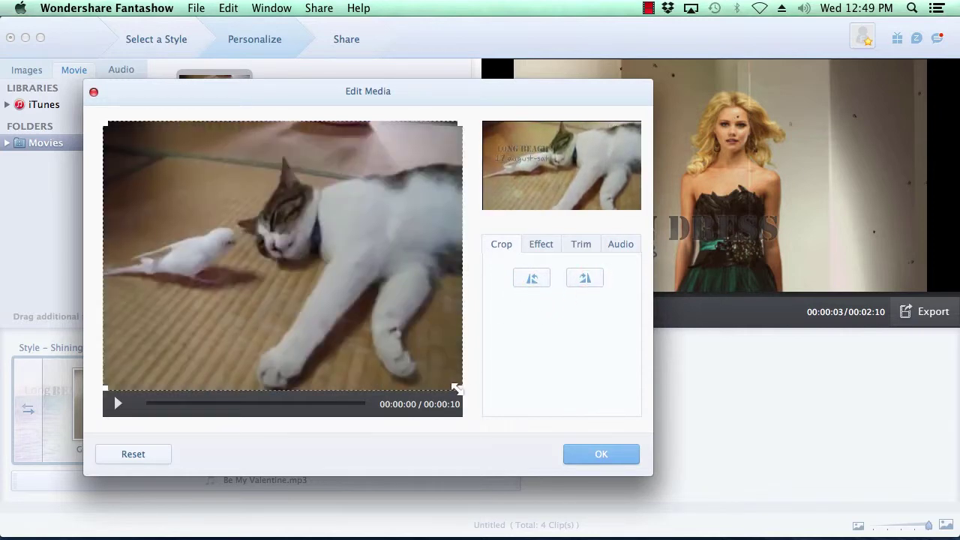
mouse_move(459, 389)
left_mouse_down()
mouse_move(359, 281)
mouse_move(461, 391)
left_mouse_up()
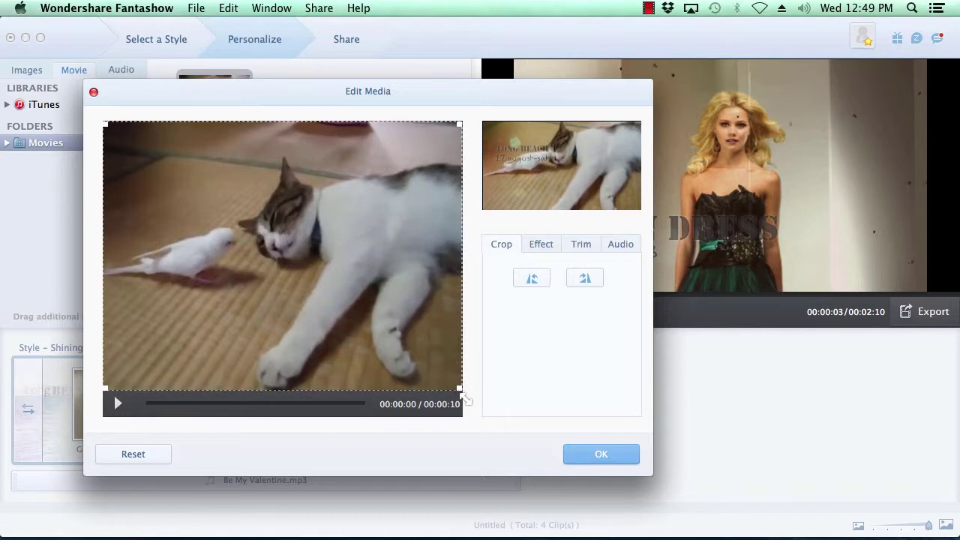
left_click(547, 247)
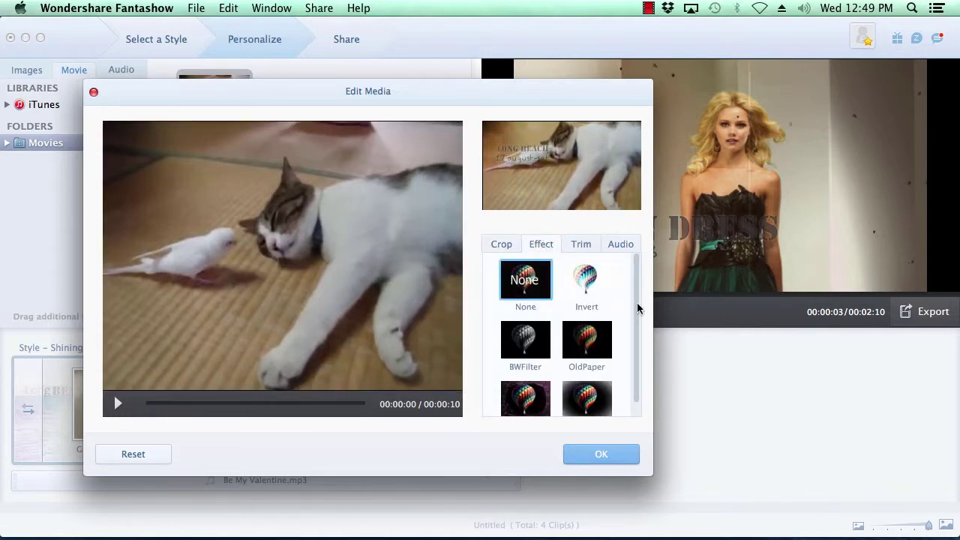
left_click(593, 347)
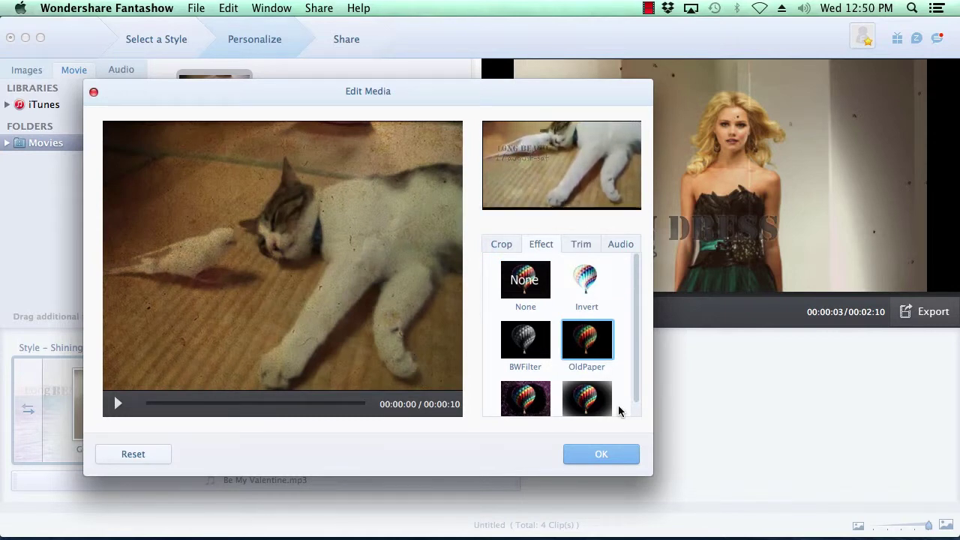
left_click(608, 455)
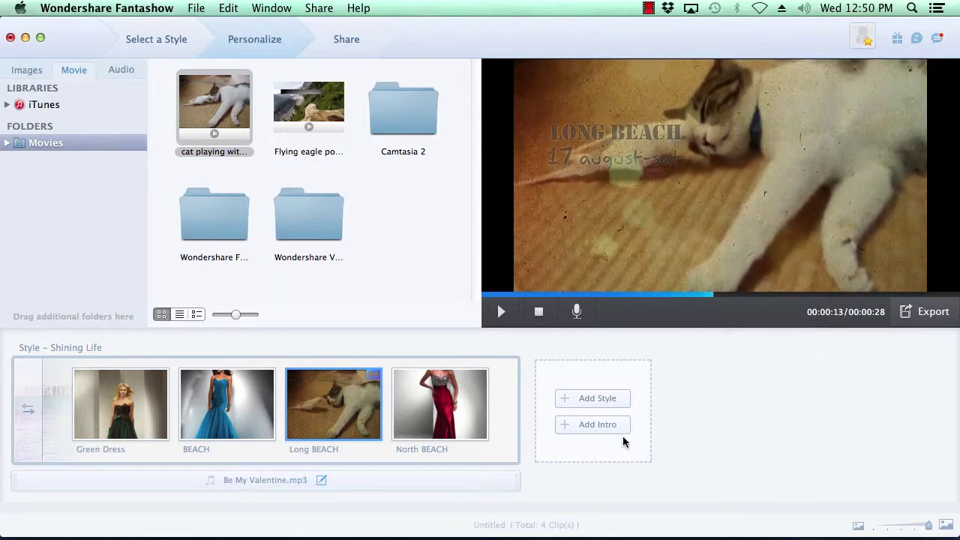
Add the Intro Normal template as the slideshow's intro
left_click(603, 425)
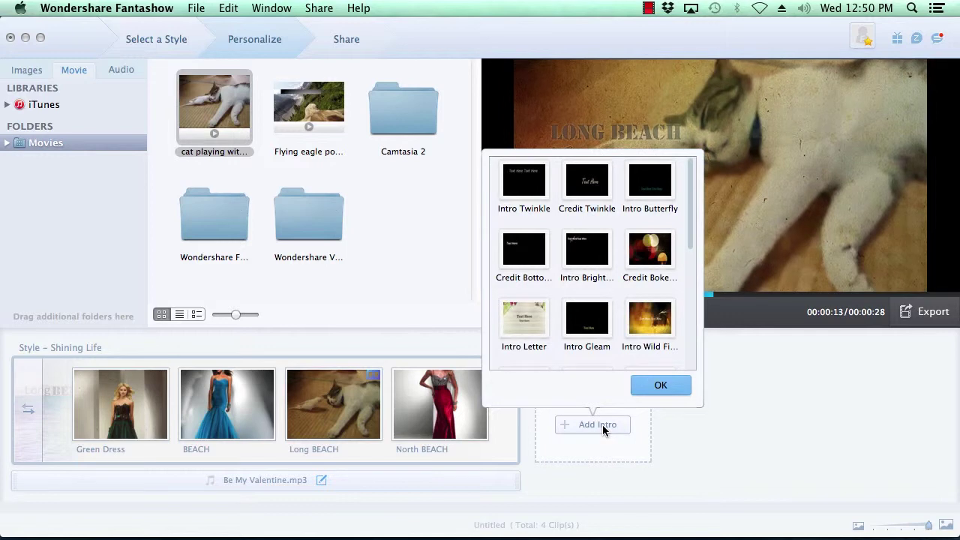
left_click_drag(690, 225, 551, 279)
left_click(524, 292)
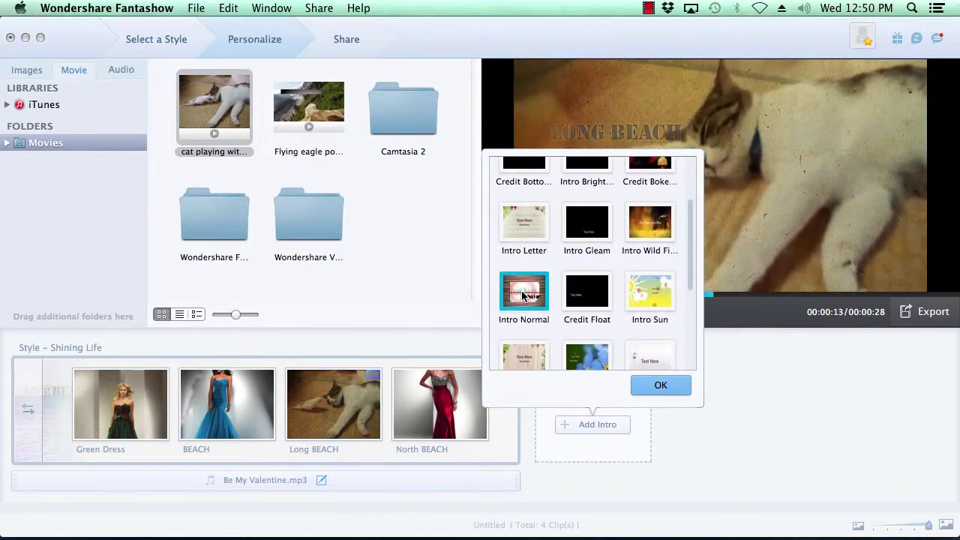
left_click(660, 386)
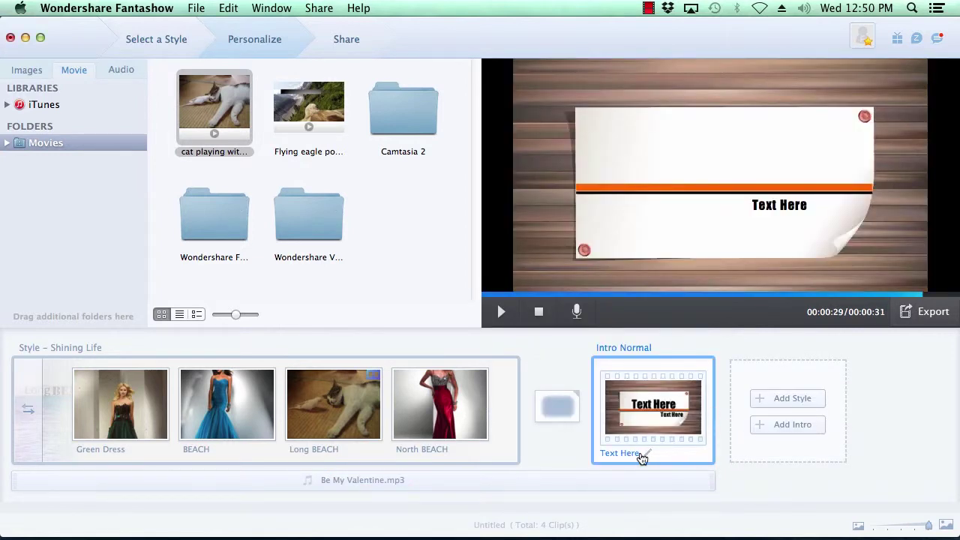
Set the intro's two titles to Barista and Fashion
left_click(649, 454)
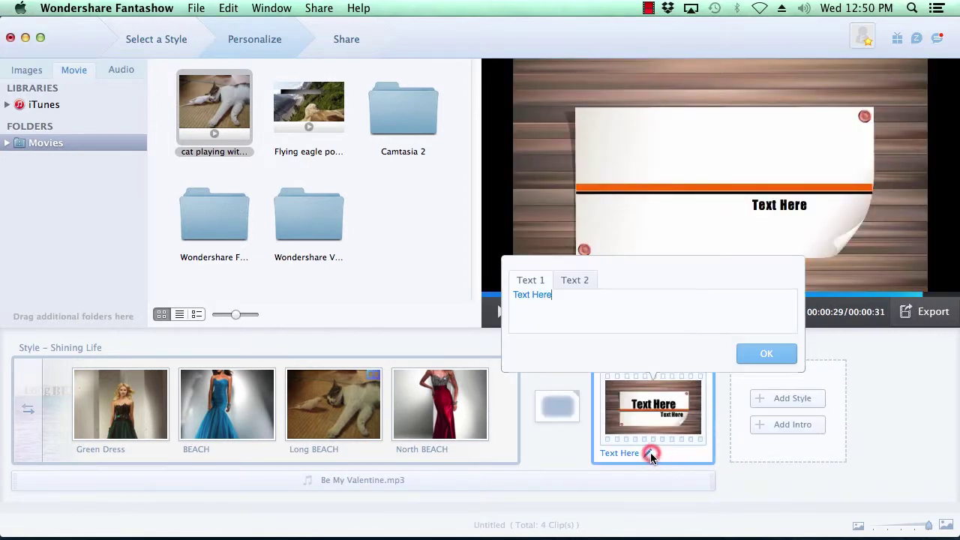
triple_click(560, 293)
type("Barista")
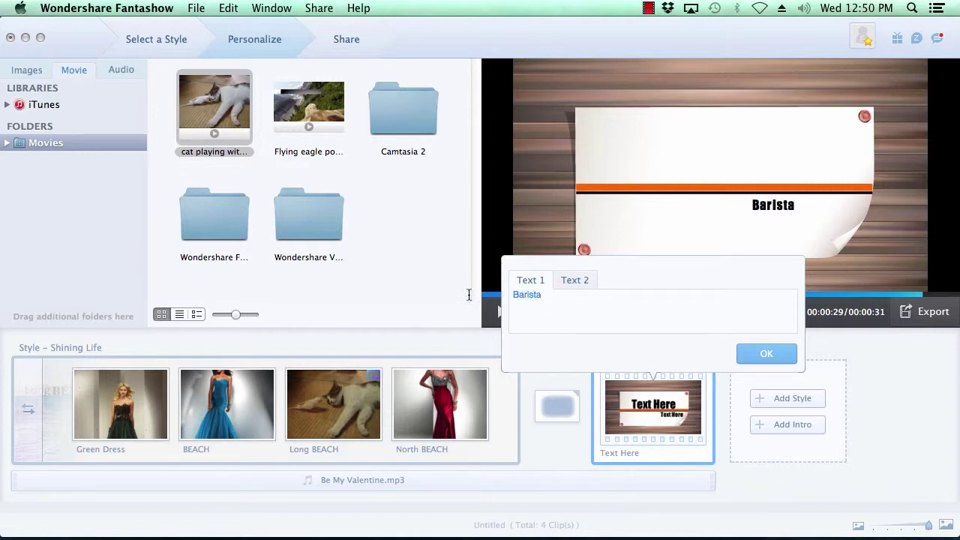
left_click(586, 282)
triple_click(565, 294)
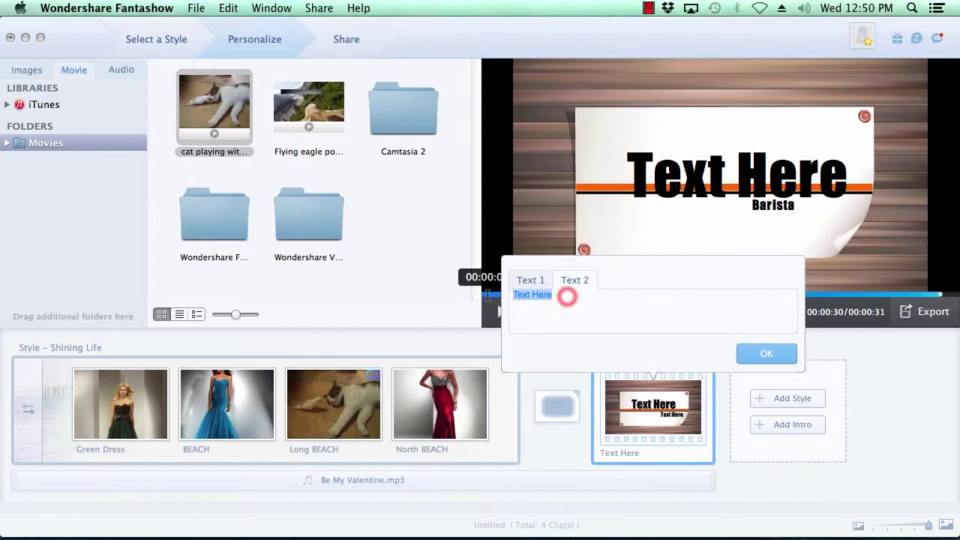
type("Fashion")
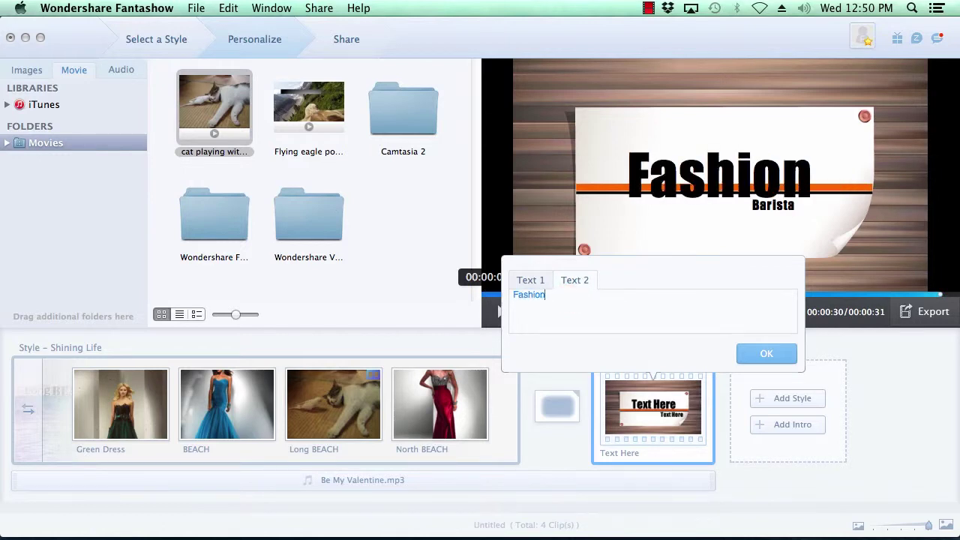
left_click(767, 354)
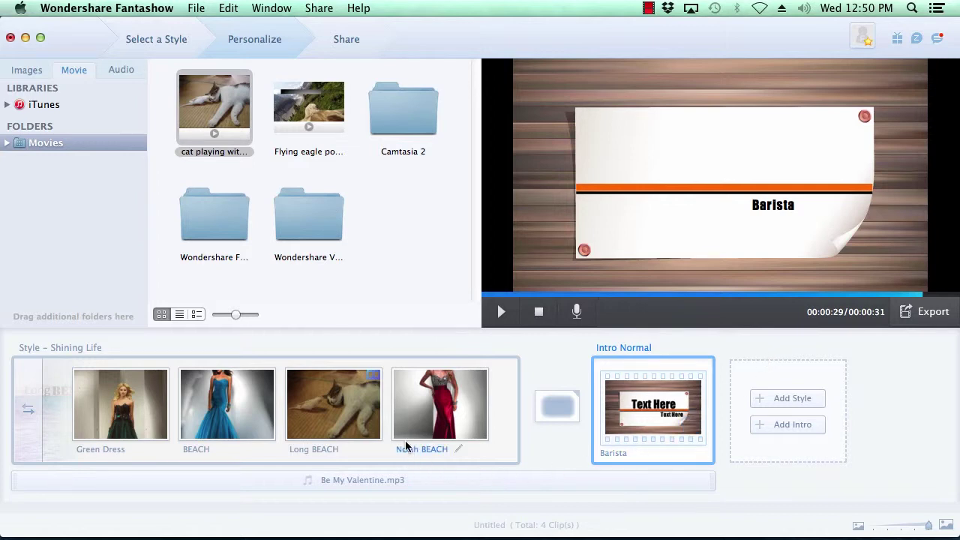
Reorder the clips to intro, green dress, red dress, cat, blue dress, then stop the preview
left_click(400, 420)
left_click_drag(400, 420, 278, 418)
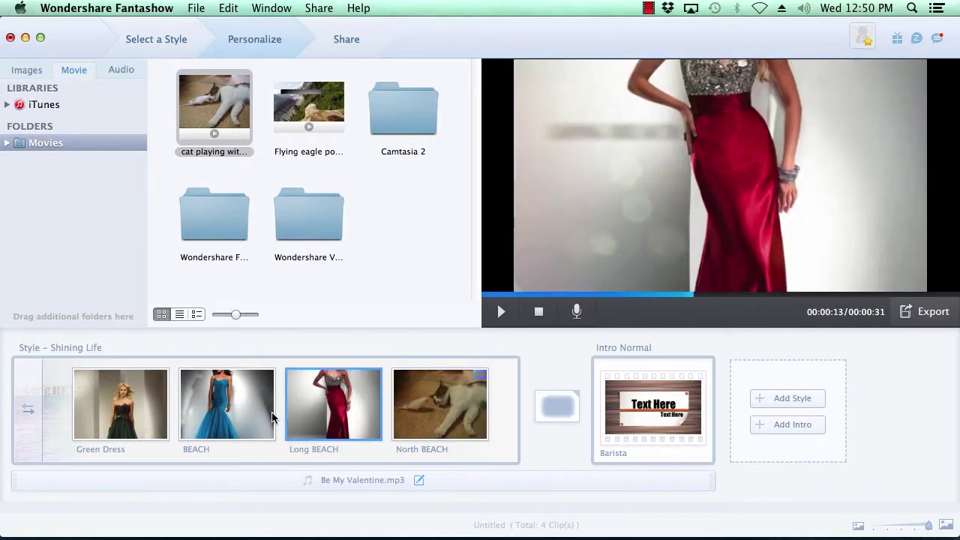
left_click(226, 408)
left_click_drag(396, 414, 474, 425)
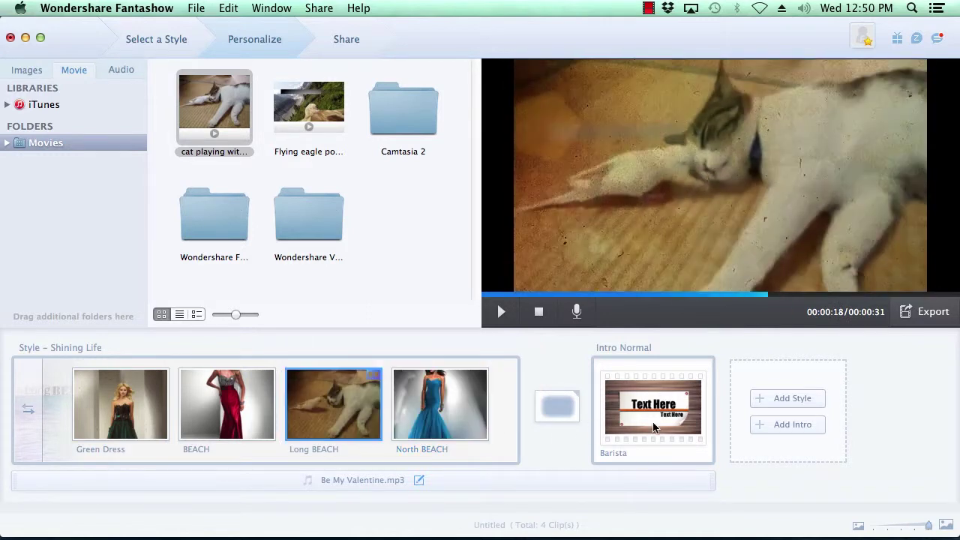
left_click_drag(652, 409, 30, 417)
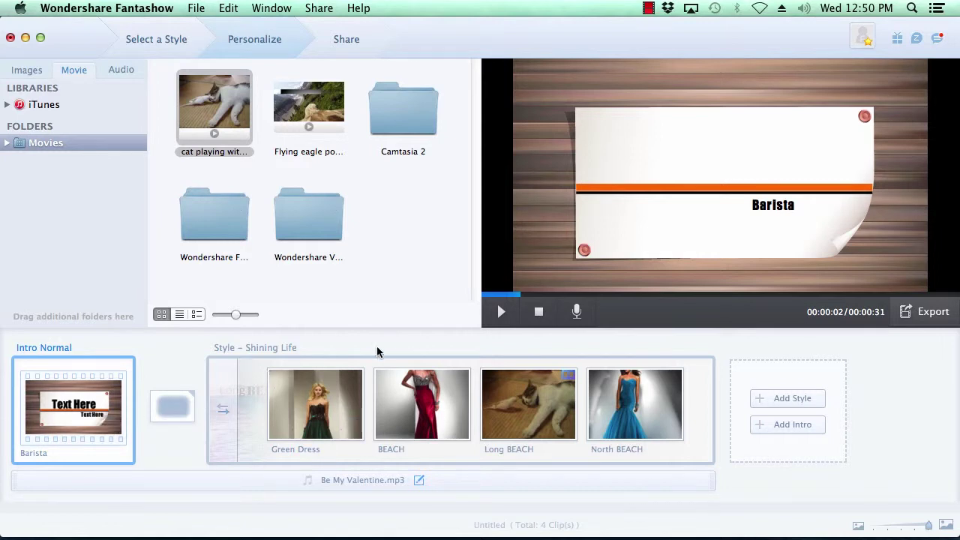
left_click(539, 313)
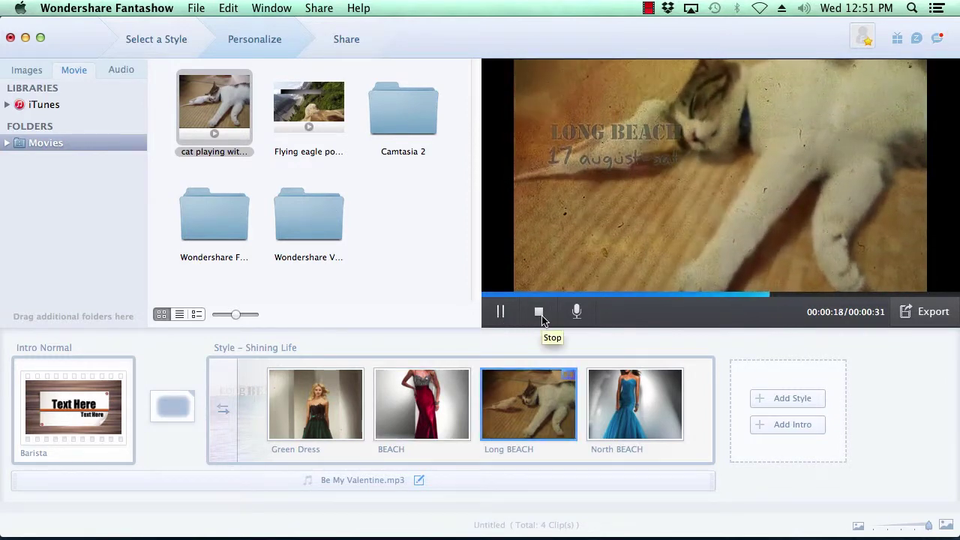
left_click(539, 312)
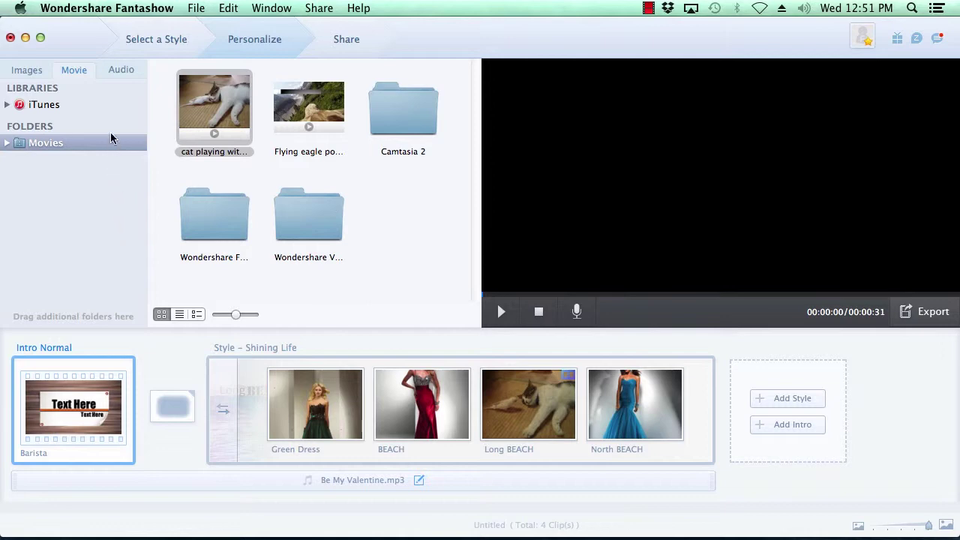
Make the Planet Stranded_10 track the slideshow music, then move on to the Share stage
left_click(120, 70)
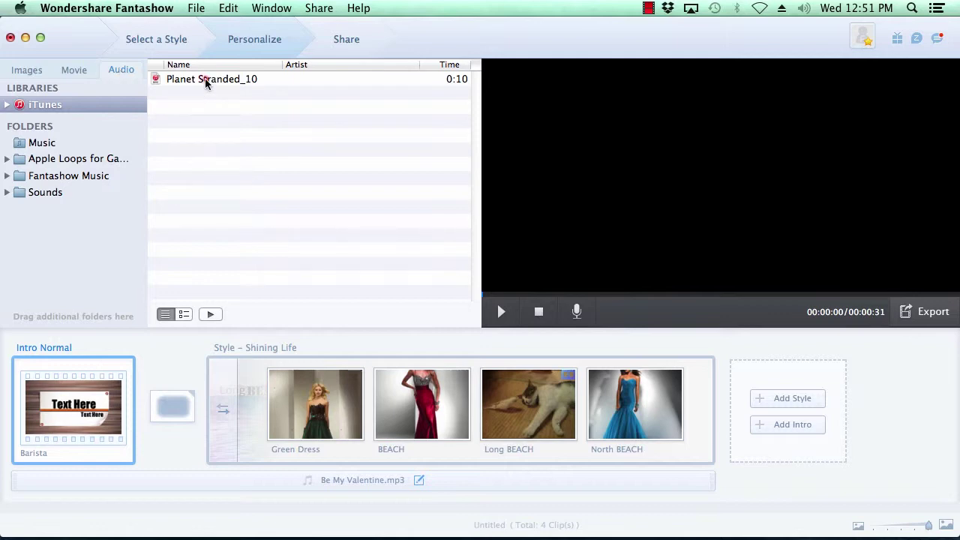
left_click_drag(207, 83, 357, 483)
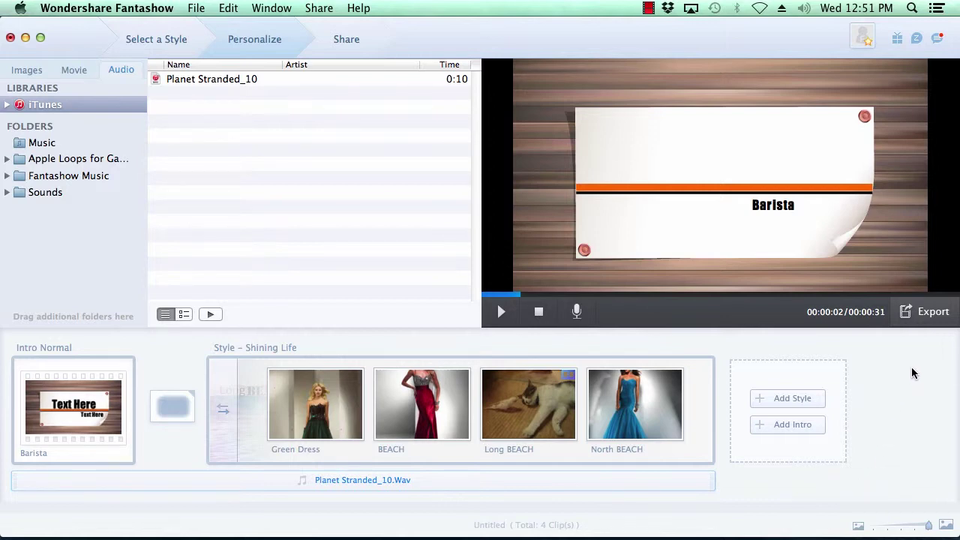
left_click(928, 317)
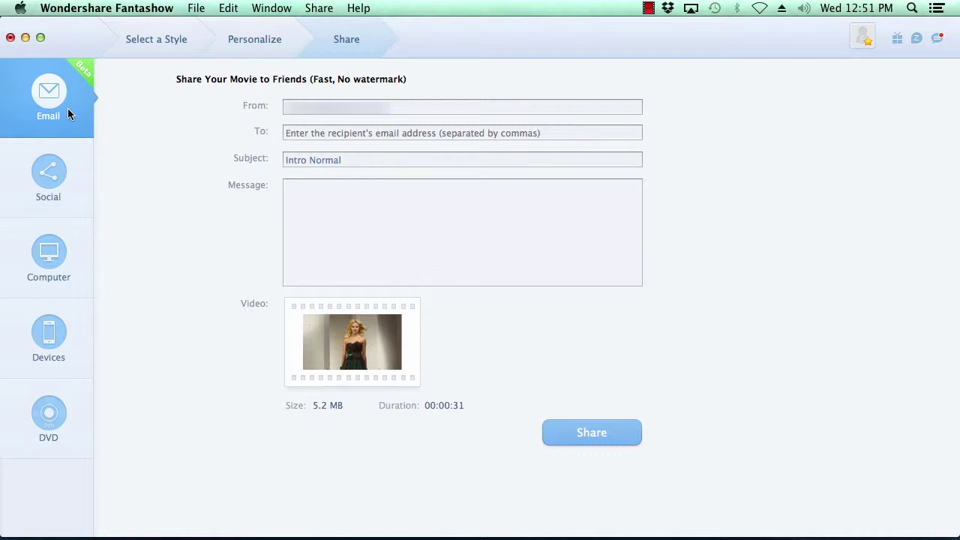
Look through the Social, Computer, Devices and DVD export options, ending on Computer with MOV
left_click(57, 172)
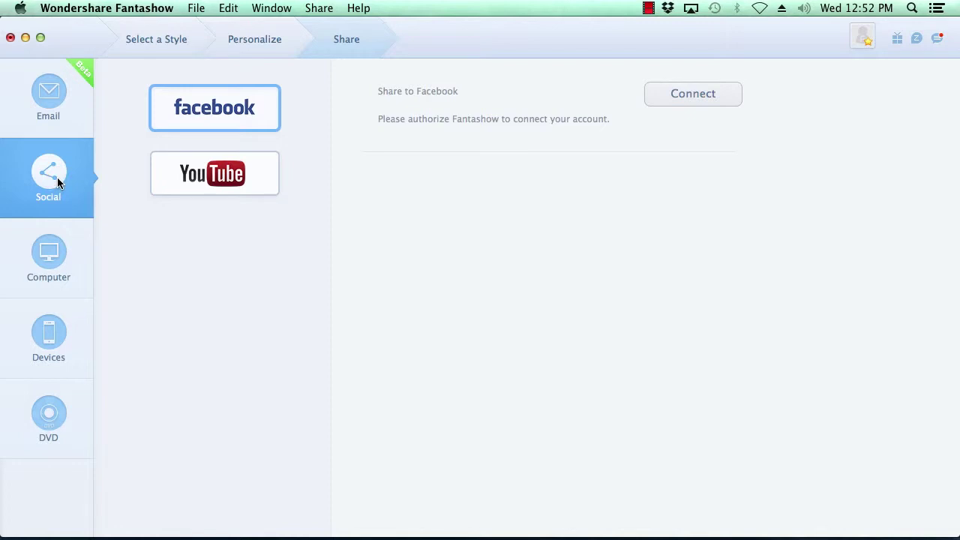
left_click(50, 260)
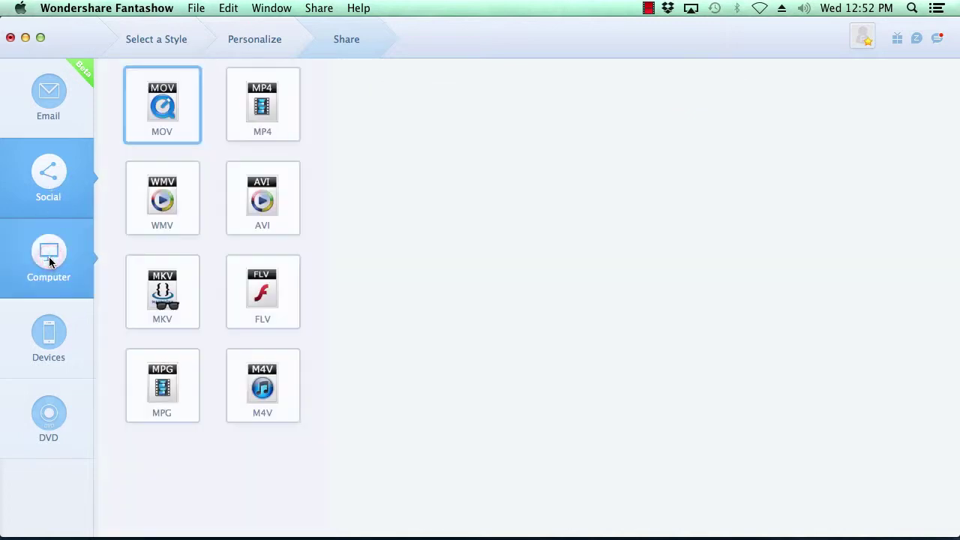
left_click(55, 338)
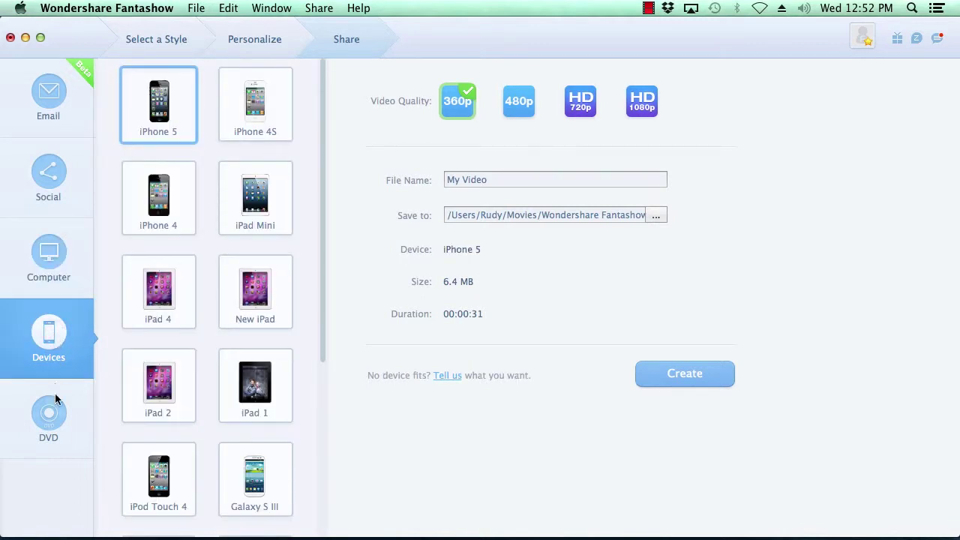
left_click(56, 414)
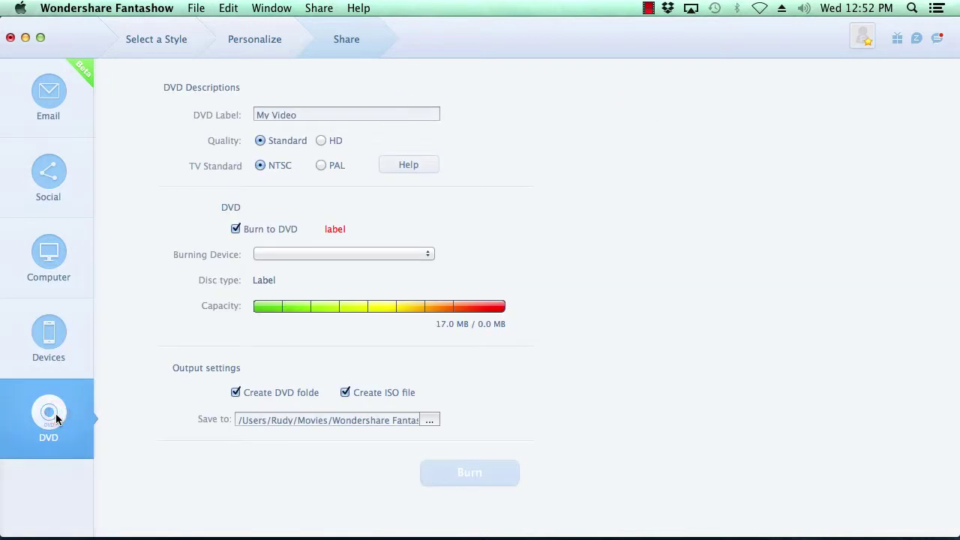
left_click(50, 262)
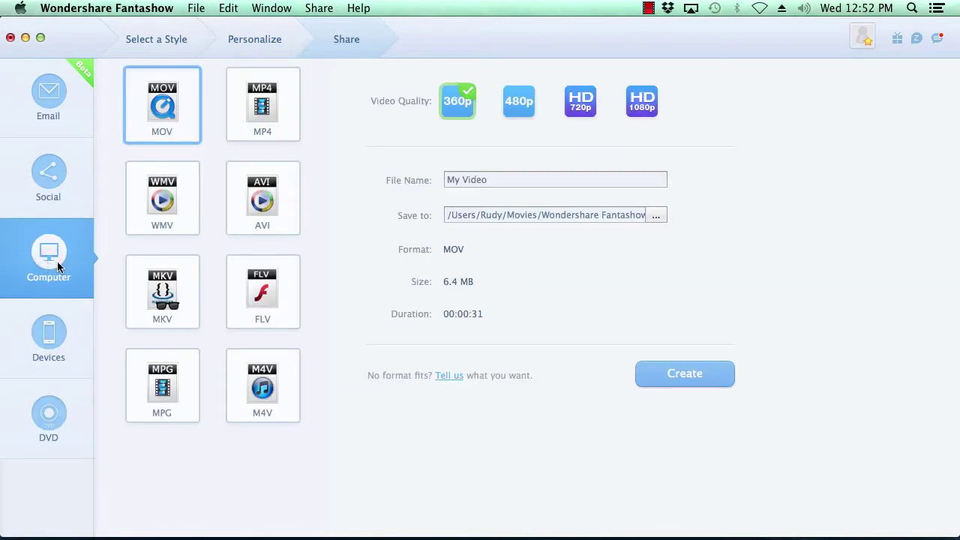
Export 'My First Video' as an HD 720p MOV and switch to Safari while it converts
left_click(583, 105)
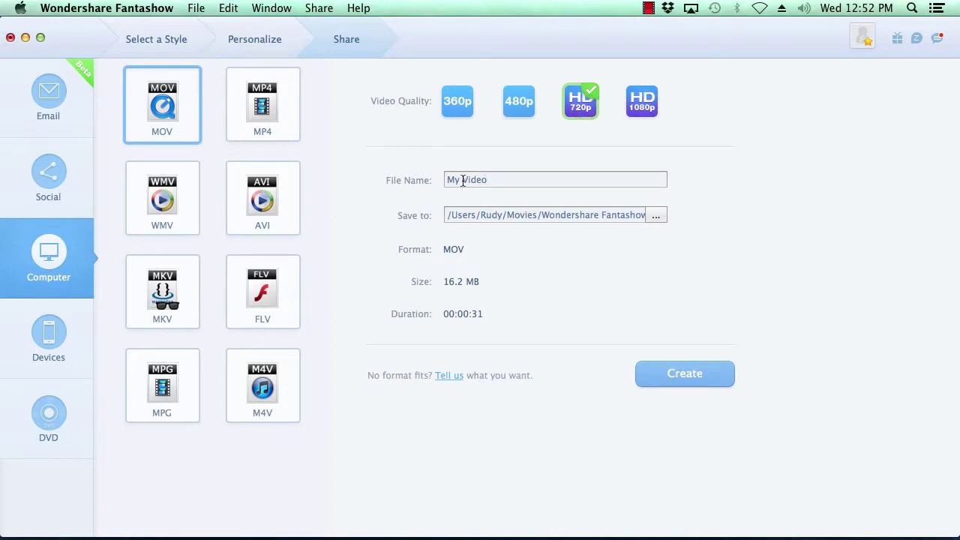
left_click(464, 180)
type("First")
left_click(681, 379)
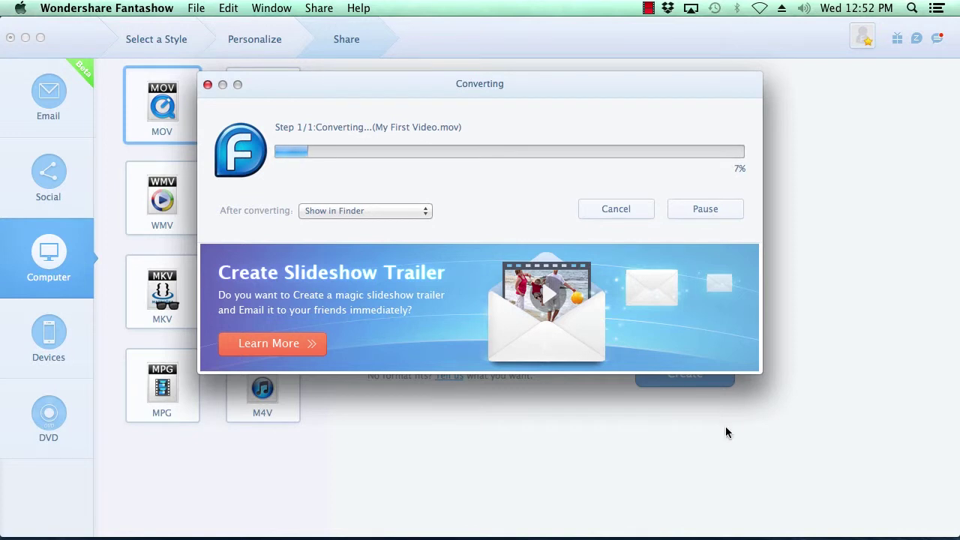
key("super+Tab")
key("super+Tab")
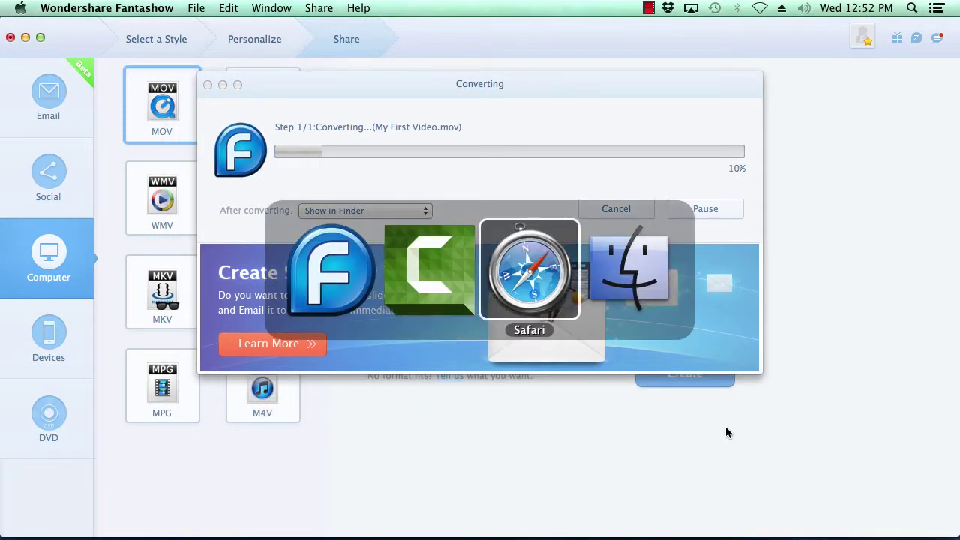